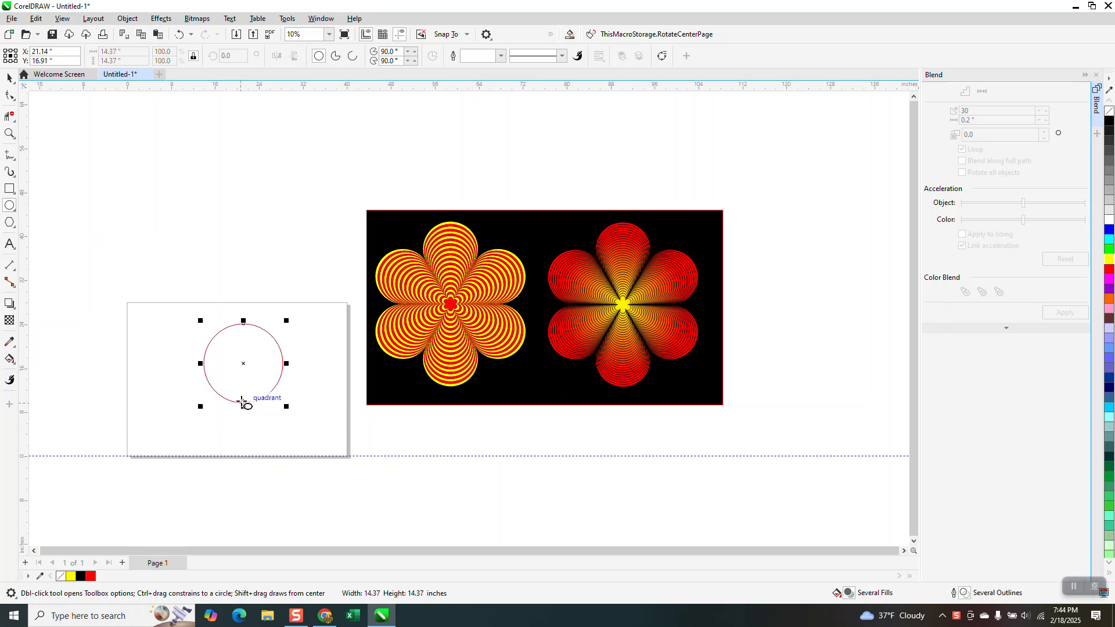
Resize the circle to 10 inches in diameter and centre it on the page
left_click_drag(120, 52, 79, 56)
type("10")
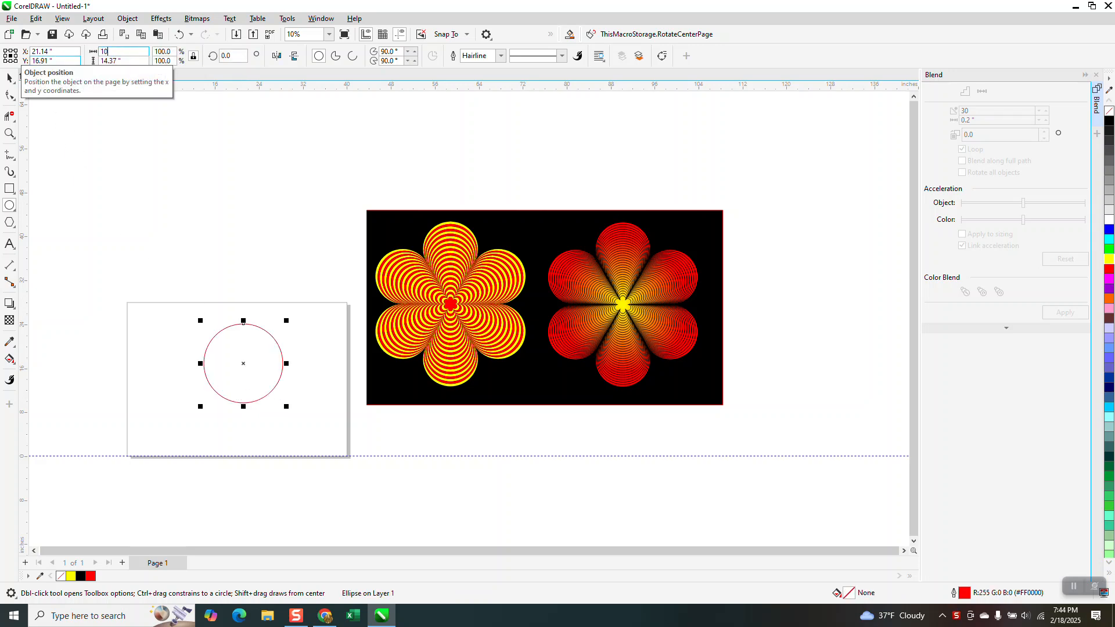
key("Return")
key("p")
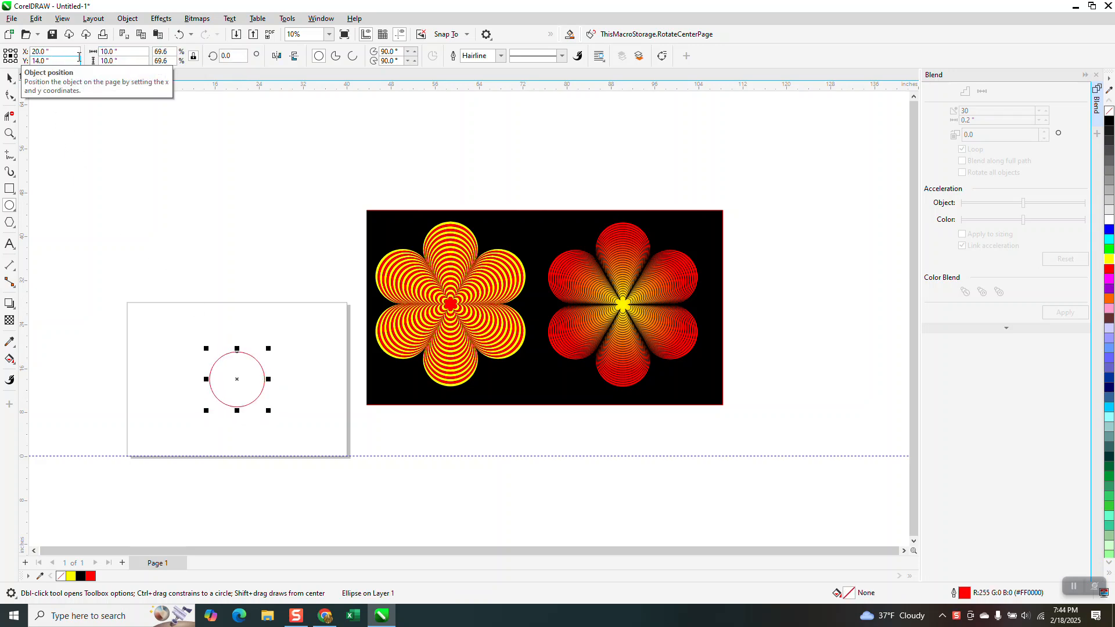
left_click(7, 78)
left_click(212, 123)
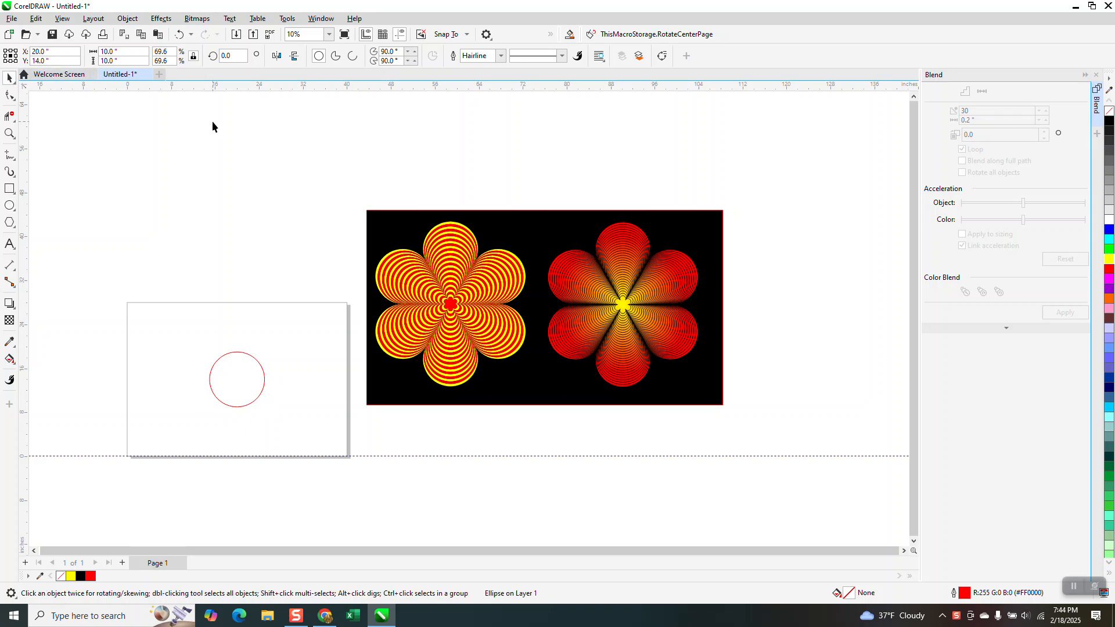
Duplicate the circle 10 inches directly above the original so that the two touch
left_click(246, 354)
key("ctrl+d")
key("Up")
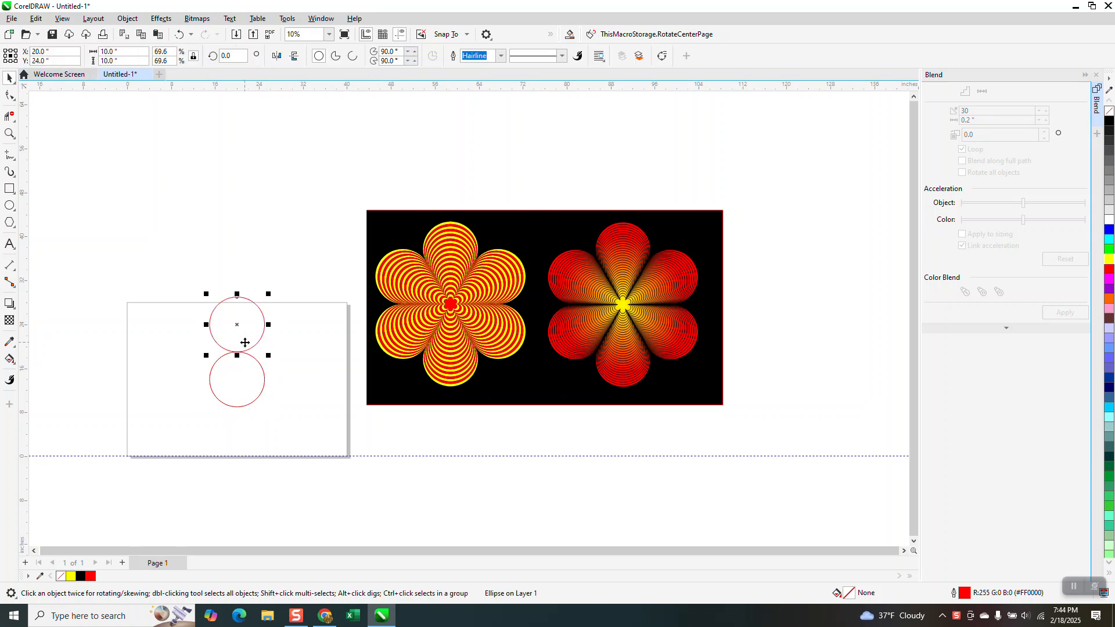
key("ctrl+d")
key("Up")
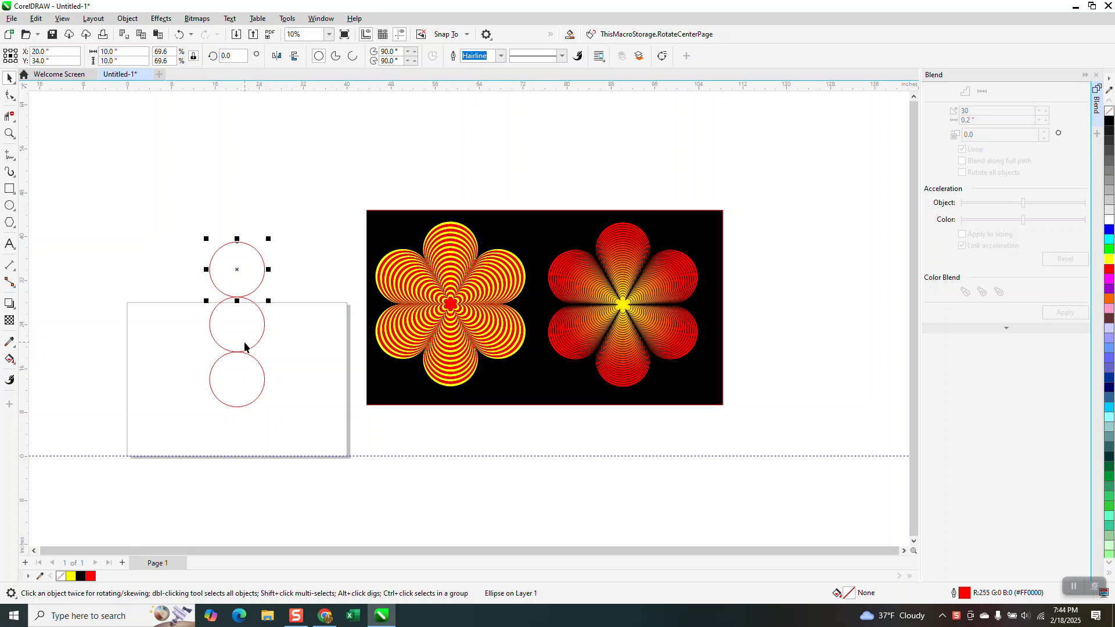
key("Delete")
Surround the central circle with a ring of six by making copies of the upper circle rotated in 60° increments around its centre
left_click(234, 329)
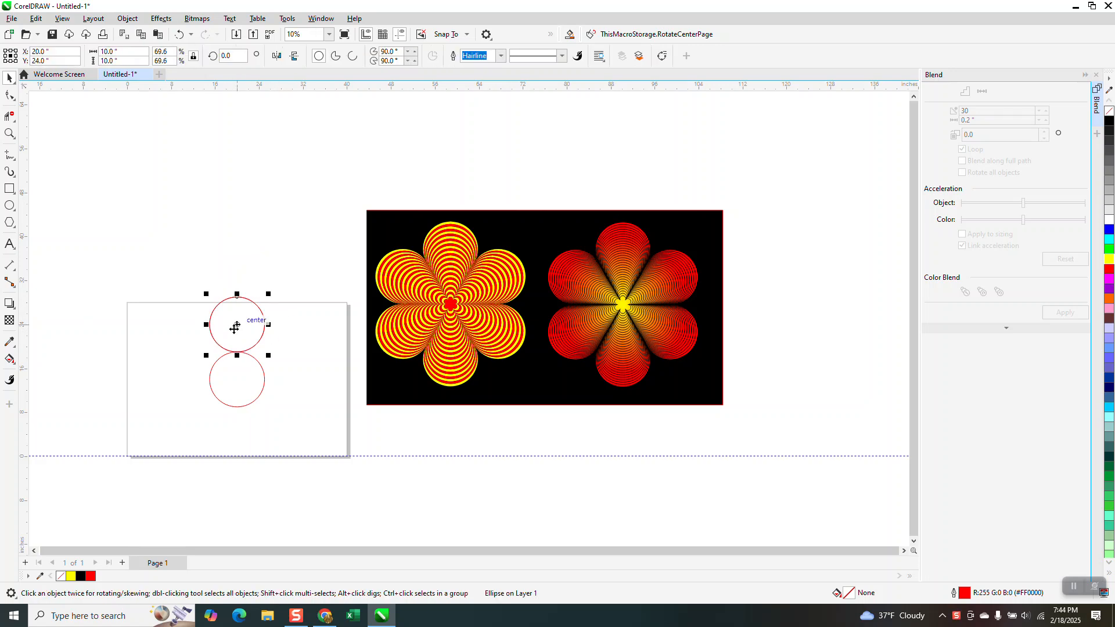
double_click(227, 56)
type("60")
key("Return")
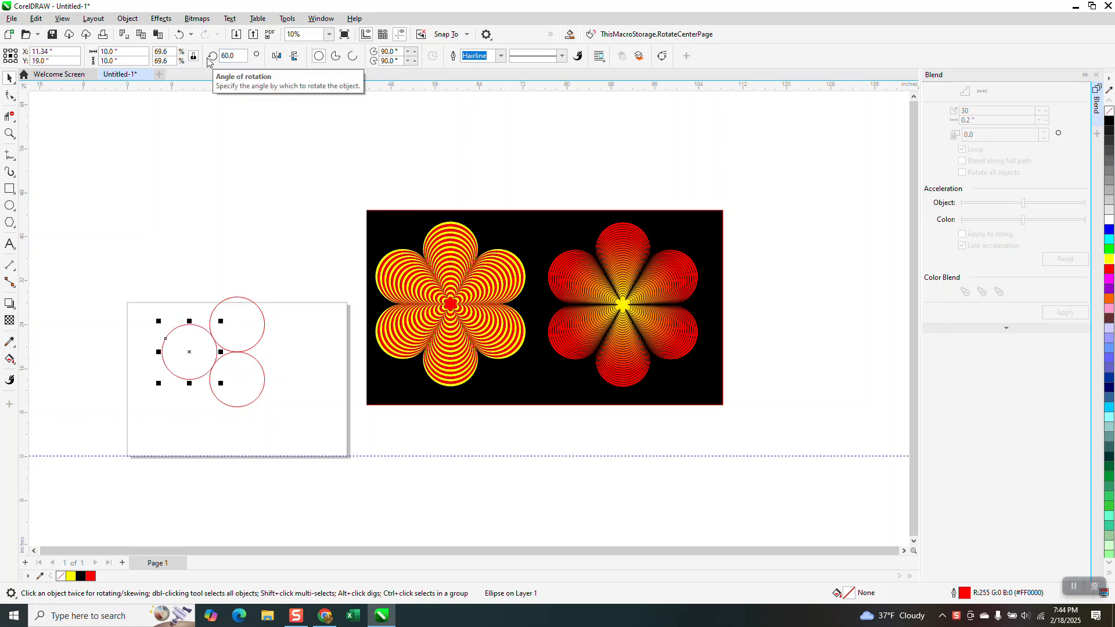
key("Return")
key("Return")
key("Return")
key("Return")
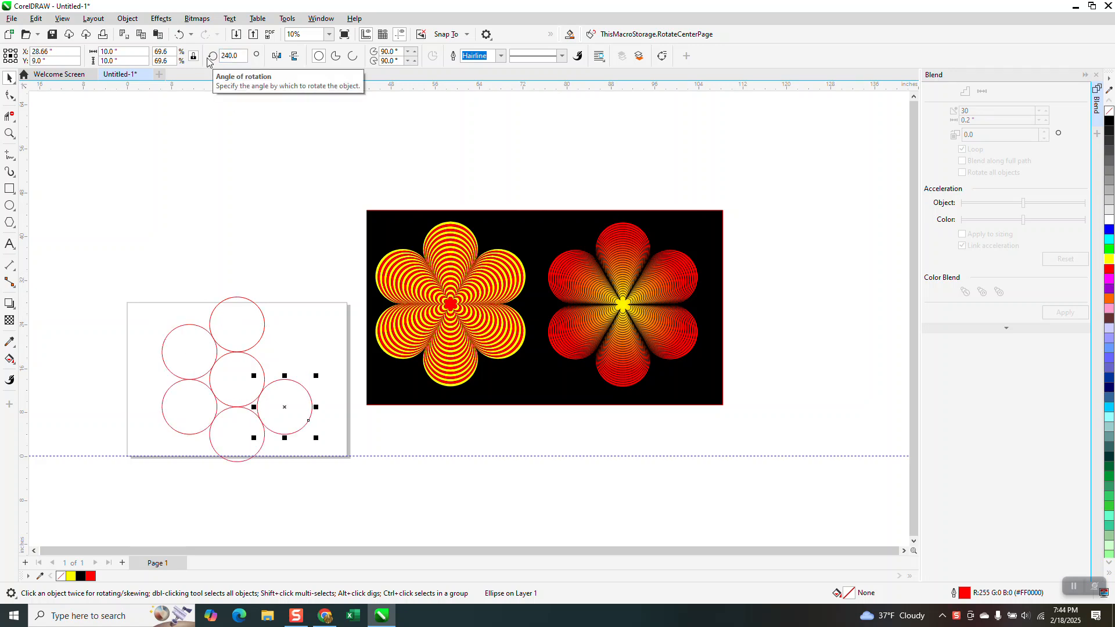
Remove the central circle and the inner arcs of the surrounding circles with Virtual Segment Delete, leaving only the outer petal arcs
left_click(9, 133)
left_click_drag(126, 256, 381, 458)
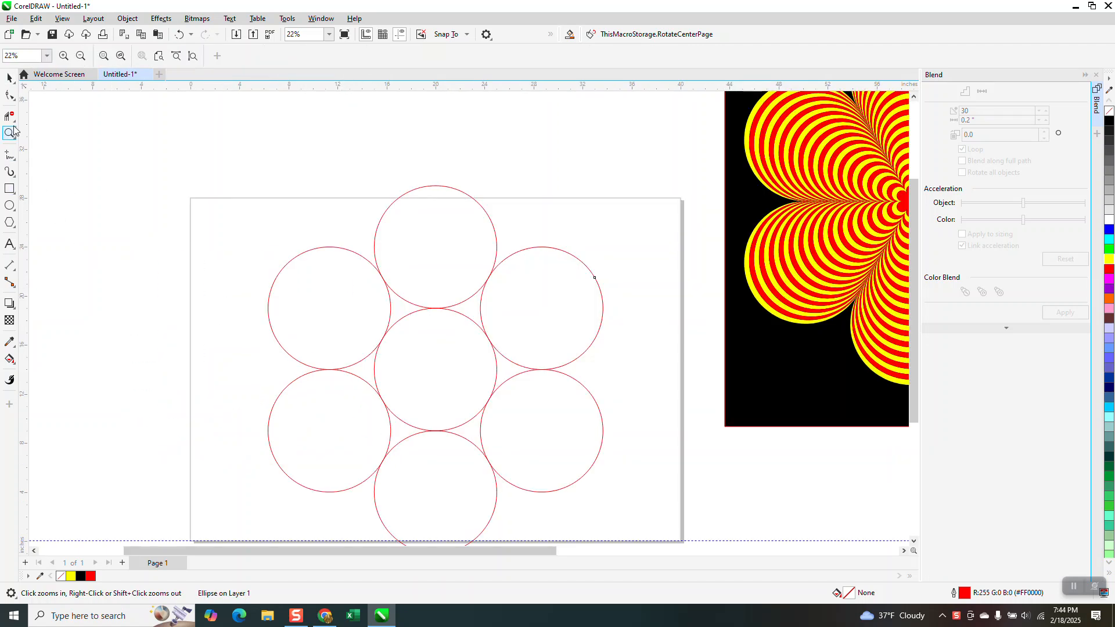
left_click(16, 125)
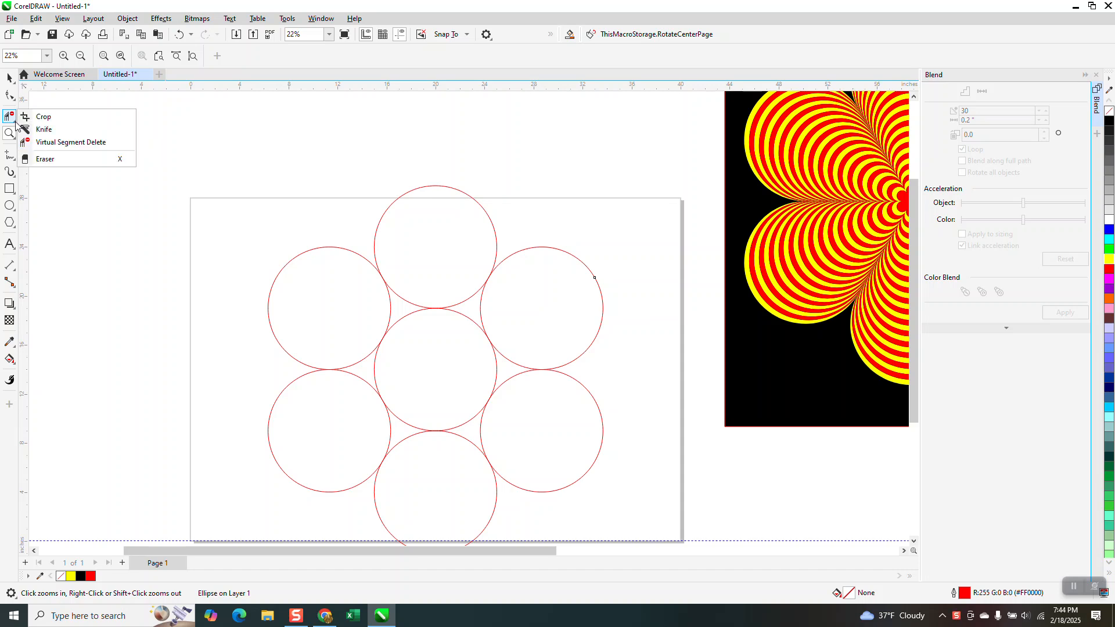
left_click(53, 142)
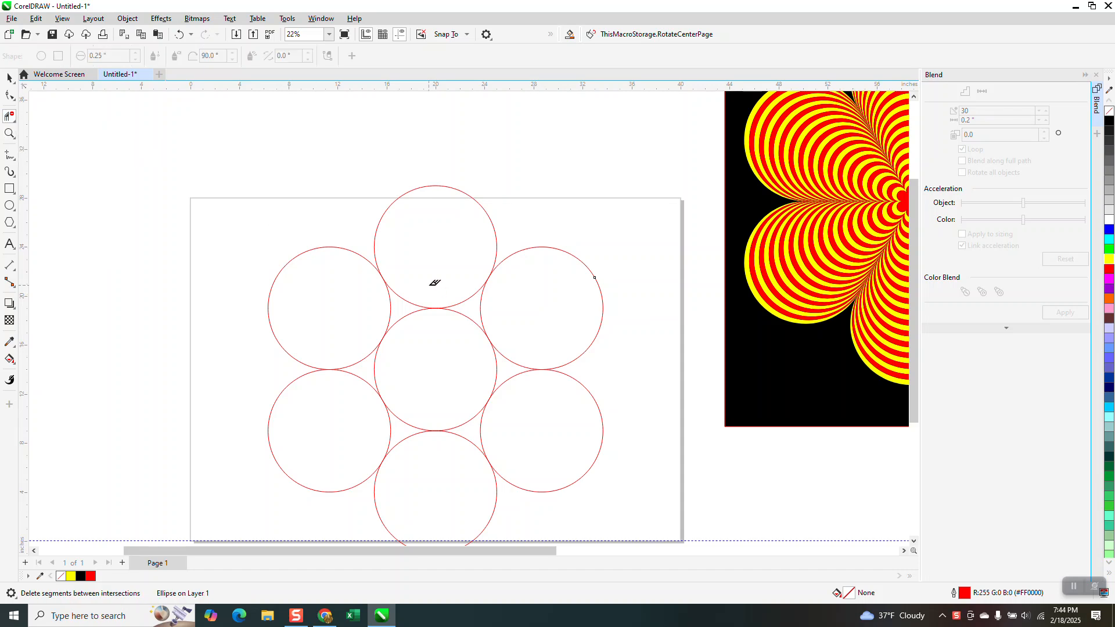
mouse_move(430, 270)
left_mouse_down()
mouse_move(385, 279)
mouse_move(346, 372)
mouse_move(370, 429)
mouse_move(446, 444)
mouse_move(500, 424)
mouse_move(527, 378)
mouse_move(525, 321)
mouse_move(437, 274)
left_mouse_up()
left_click(444, 310)
left_click_drag(352, 318, 511, 437)
scroll(400, 346, "down", 1)
Weld the six petal arcs into a single flower curve and give it a black outline
left_click(9, 77)
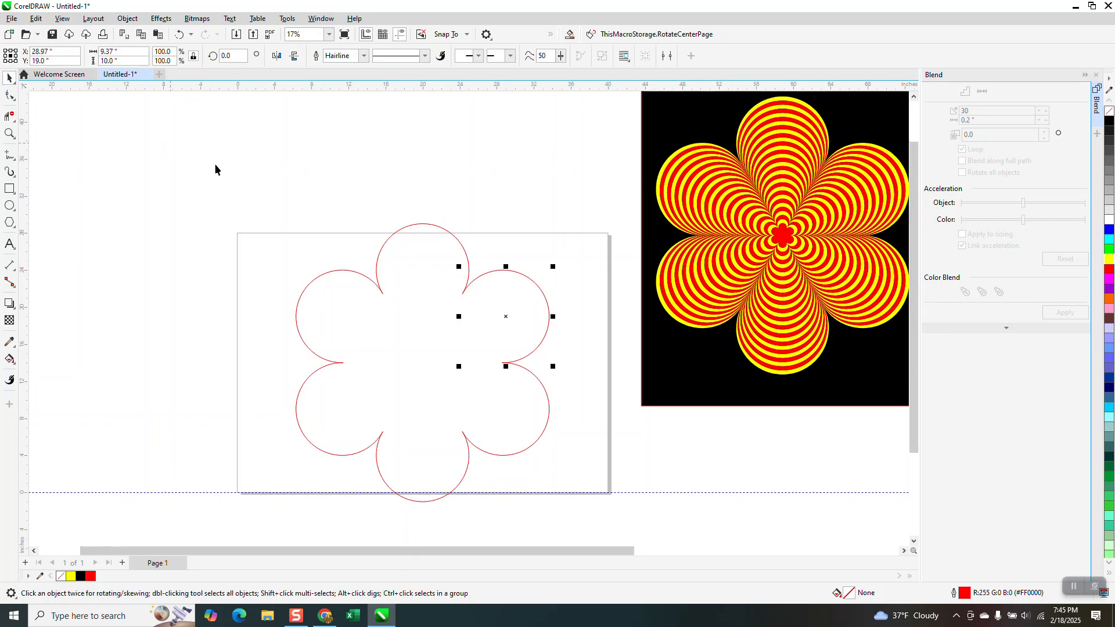
left_click_drag(264, 206, 614, 531)
left_click_drag(273, 227, 598, 537)
left_click(340, 57)
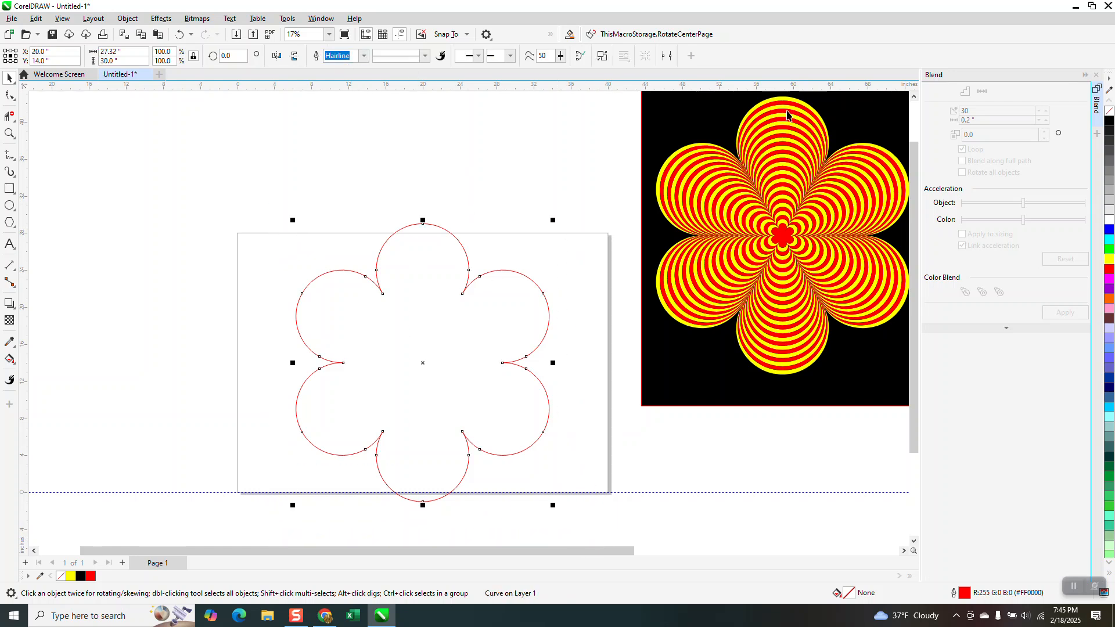
right_click(1111, 122)
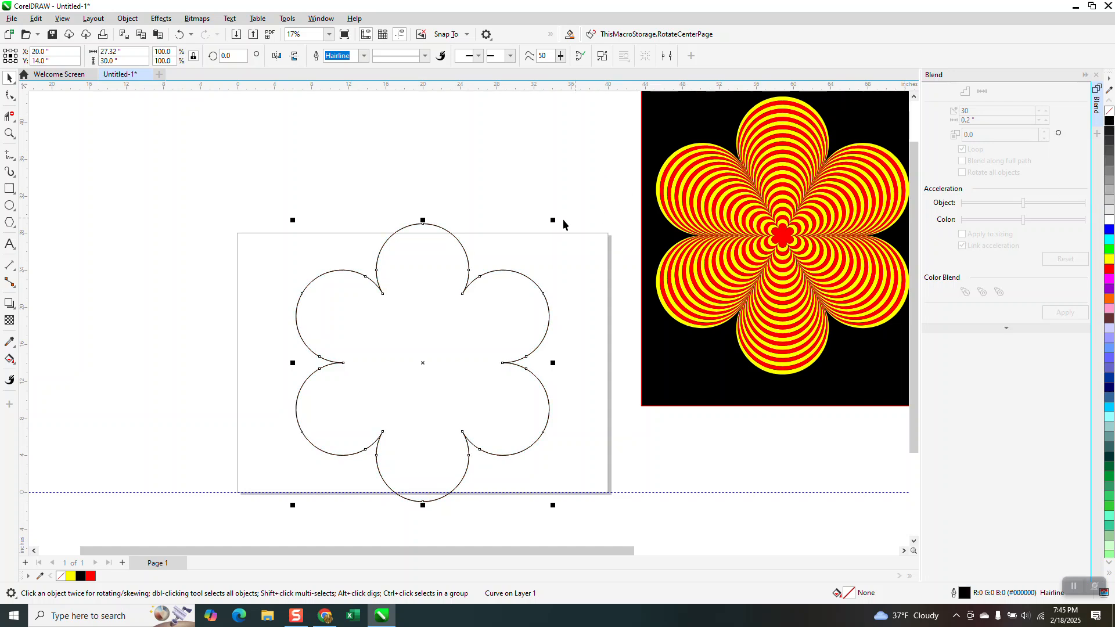
Make a concentric copy of the flower scaled to about 9.1% and blend the two outlines with 30 steps
left_click_drag(555, 218, 481, 343)
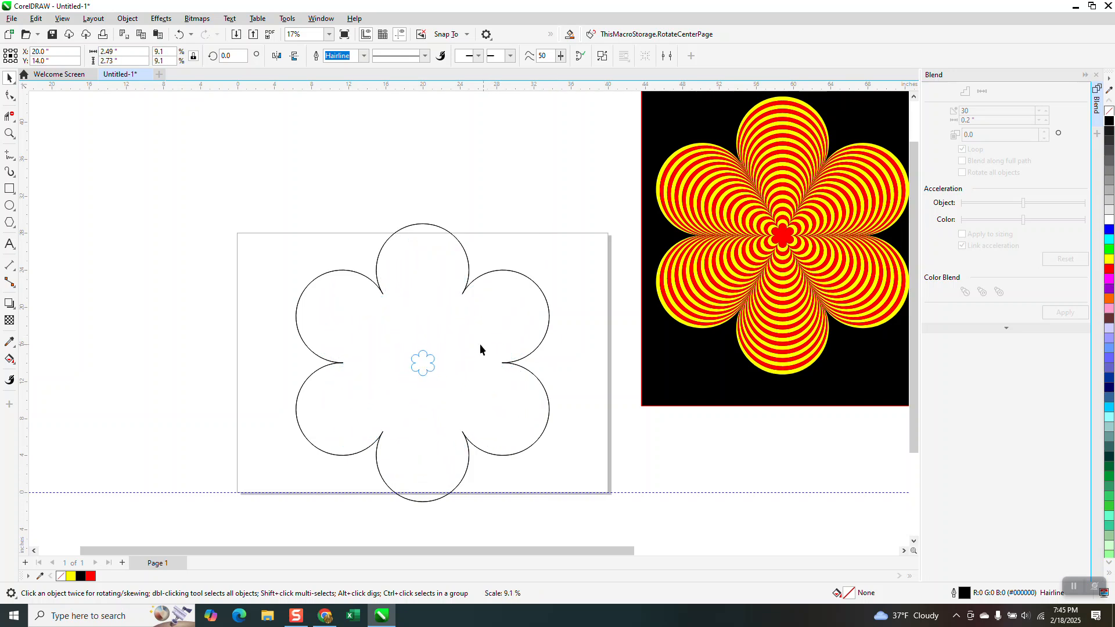
left_click_drag(262, 195, 575, 475)
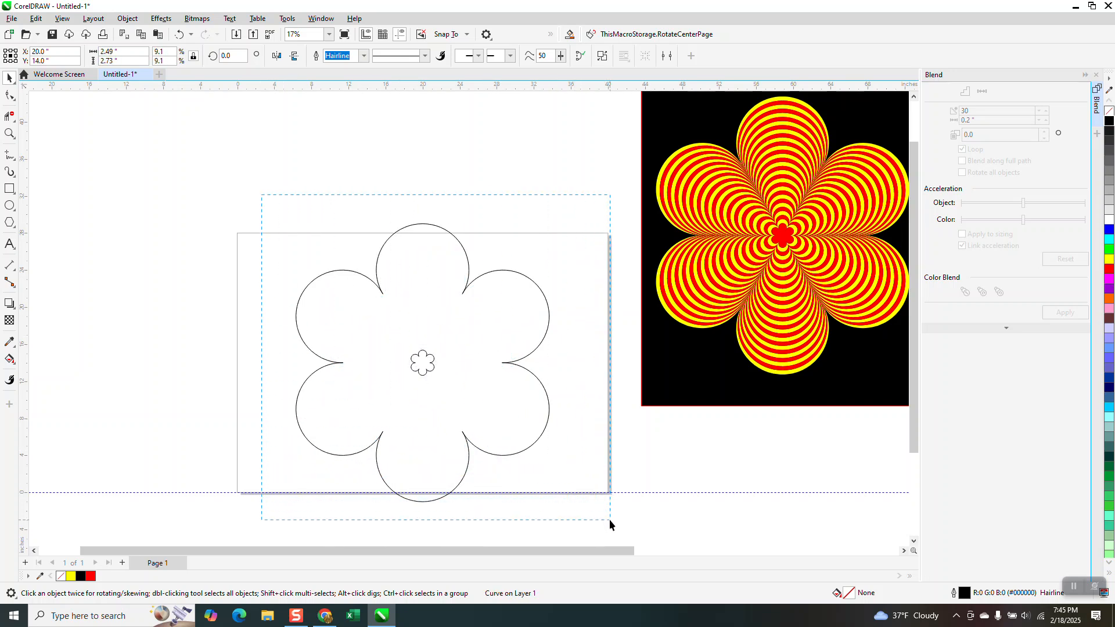
left_click_drag(608, 519, 609, 520)
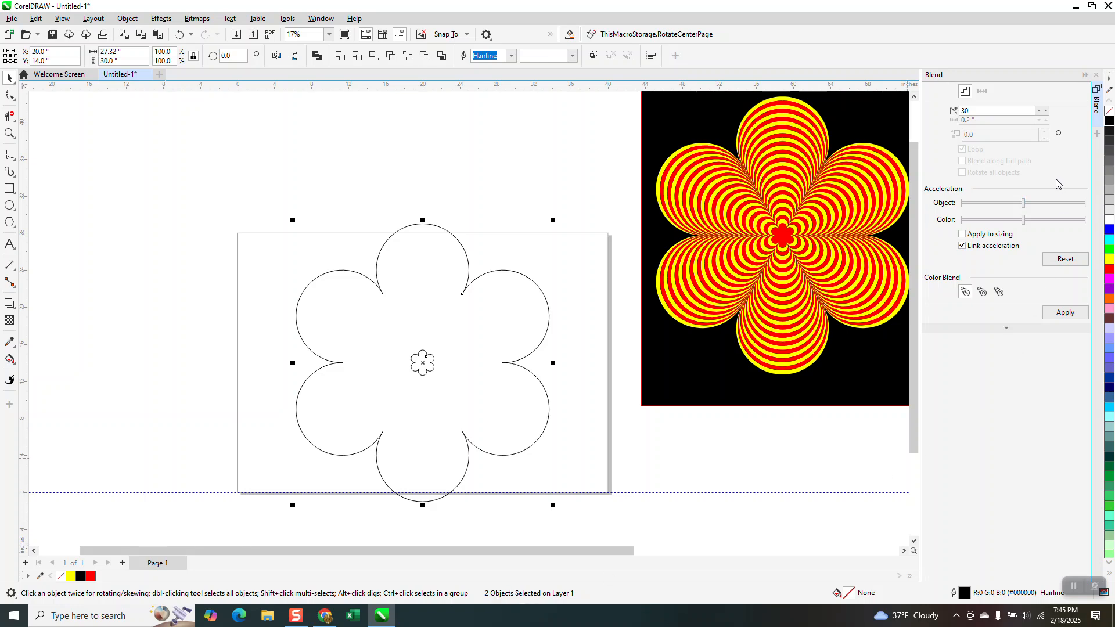
left_click(1062, 314)
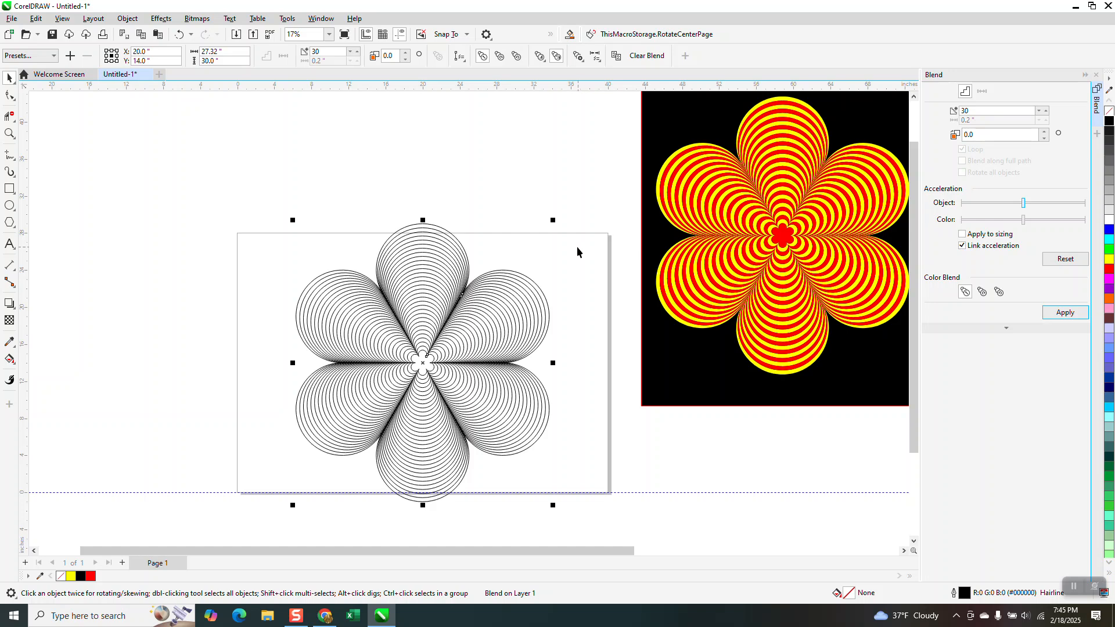
Place a copy of the blended flower to the left of the page, centred at X -20 inches
scroll(540, 236, "down", 1)
left_click_drag(307, 201, 590, 459)
scroll(591, 460, "down", 1)
key("KP_Add")
key("Left")
key("Left")
key("Left")
key("Left")
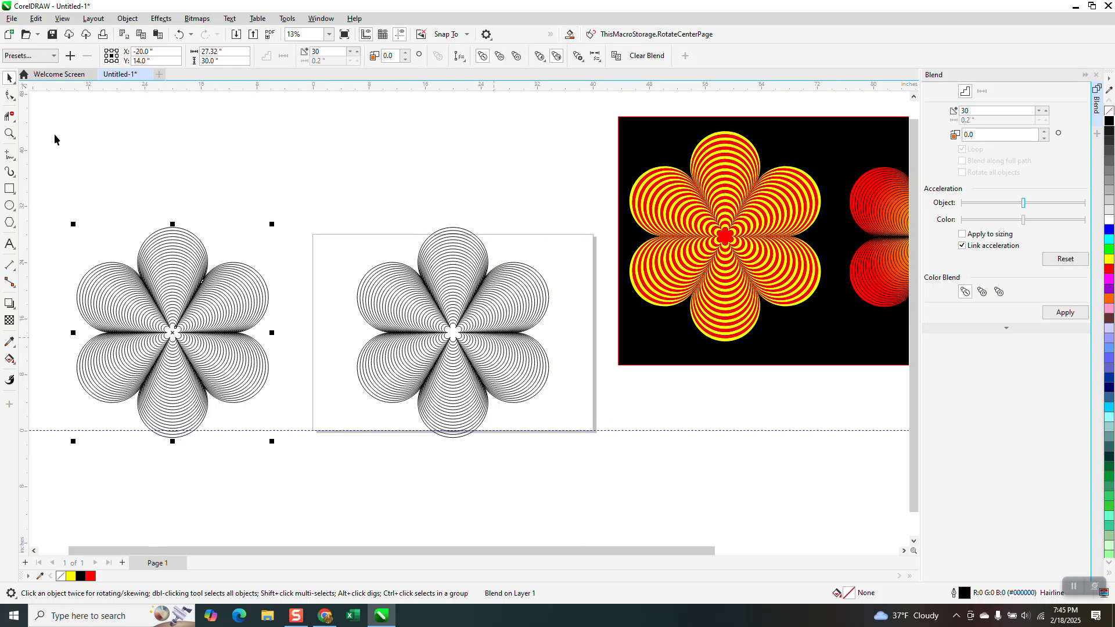
Smart Fill every other band of the flower on the page with red and no outline, from the outermost band inward
left_click(9, 135)
left_click_drag(424, 217, 574, 342)
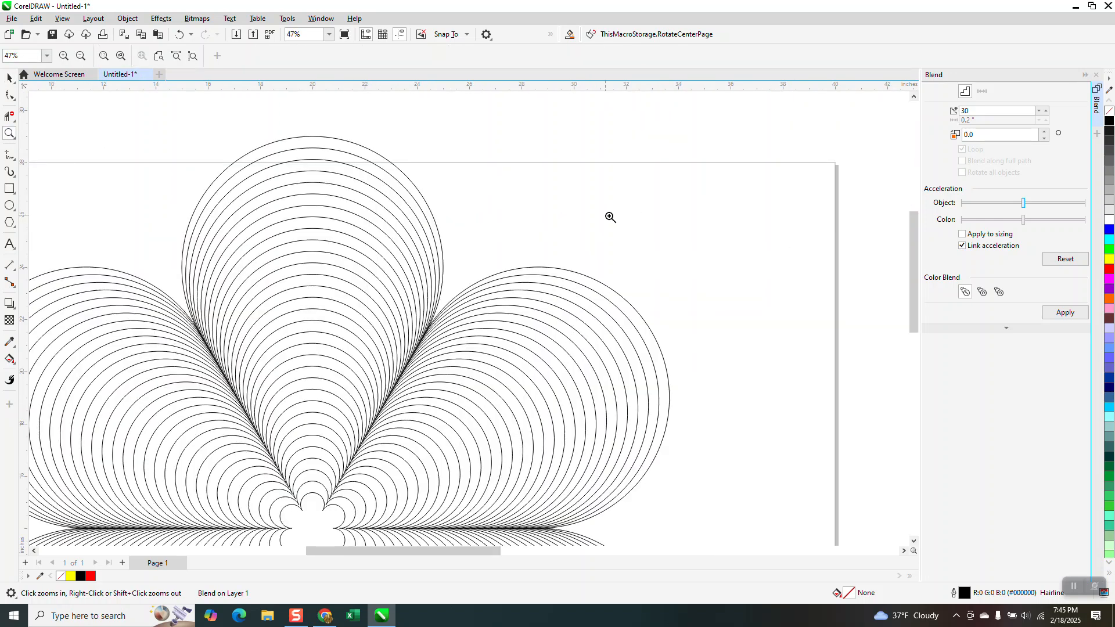
left_click(10, 360)
left_click(14, 364)
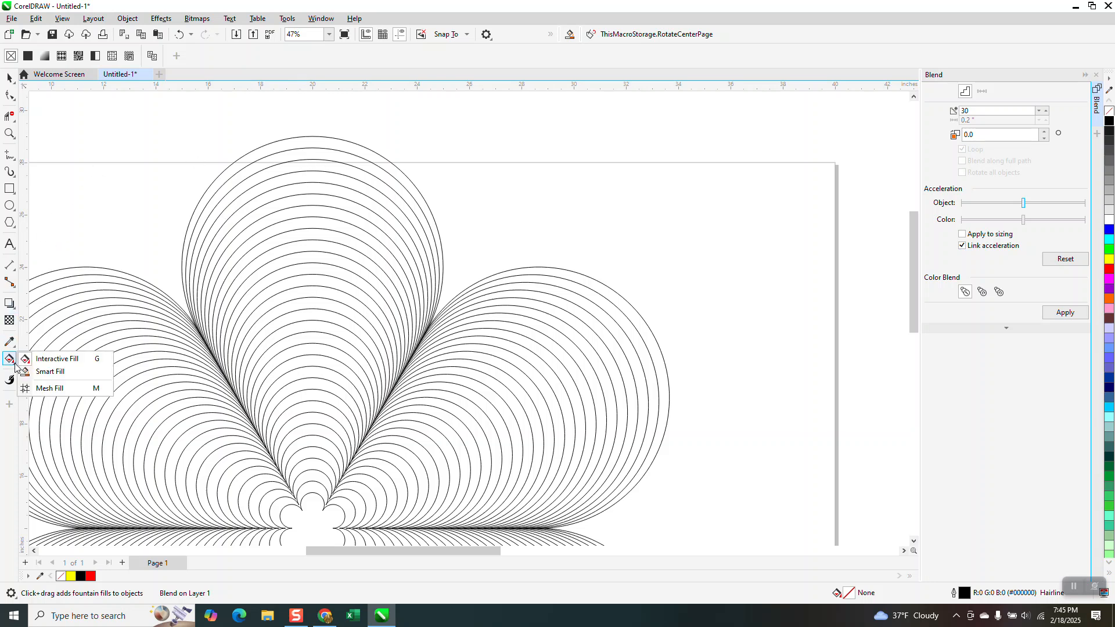
left_click(44, 372)
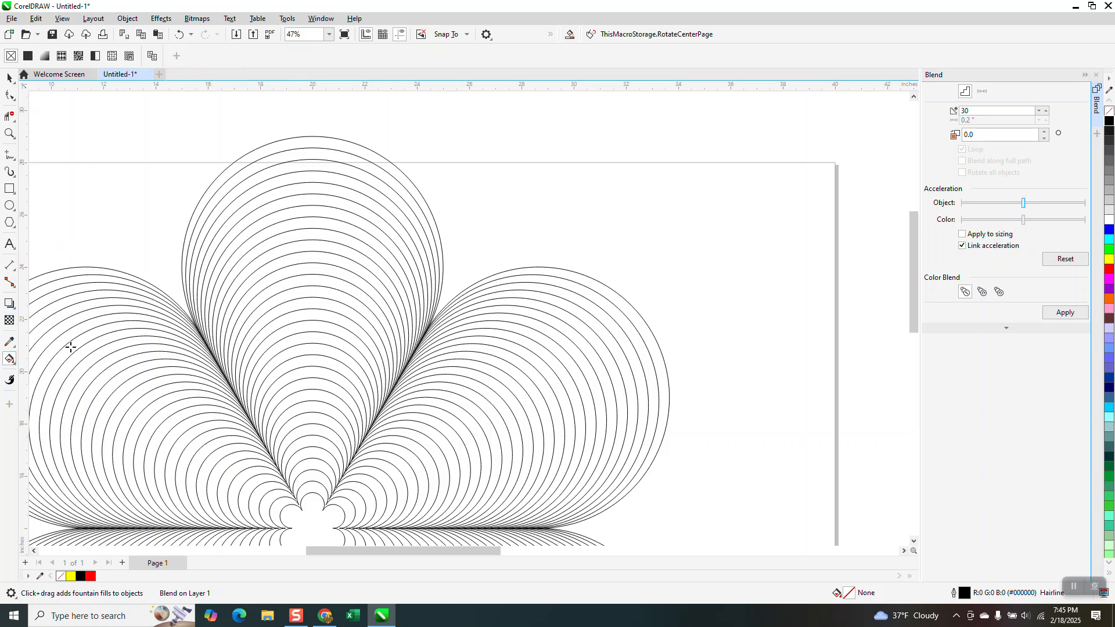
left_click(324, 145)
left_click(322, 172)
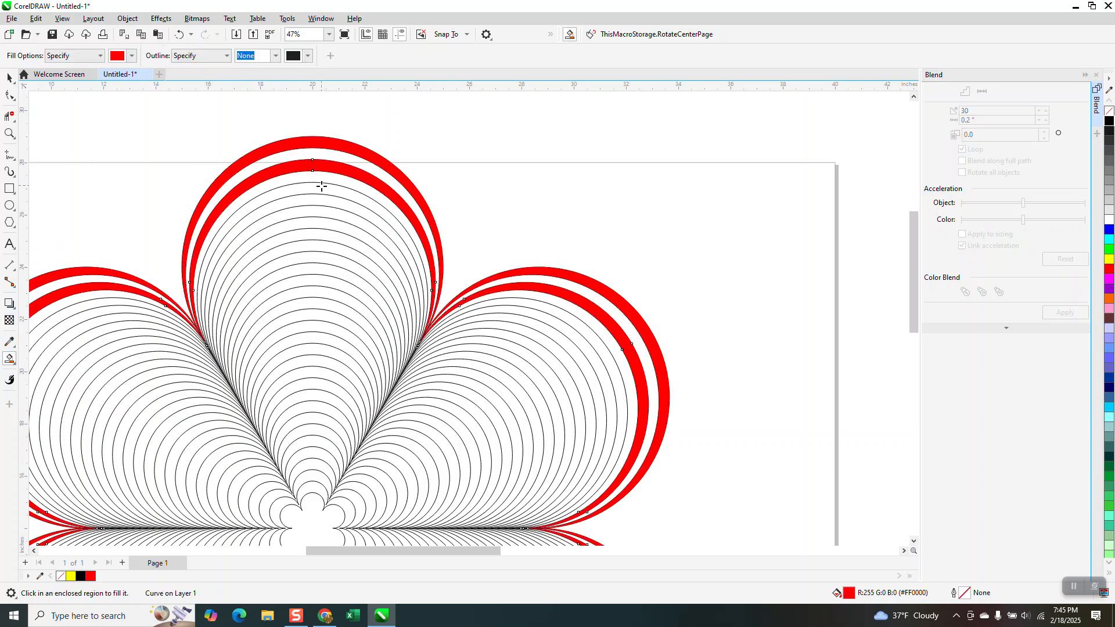
left_click(322, 188)
left_click(328, 210)
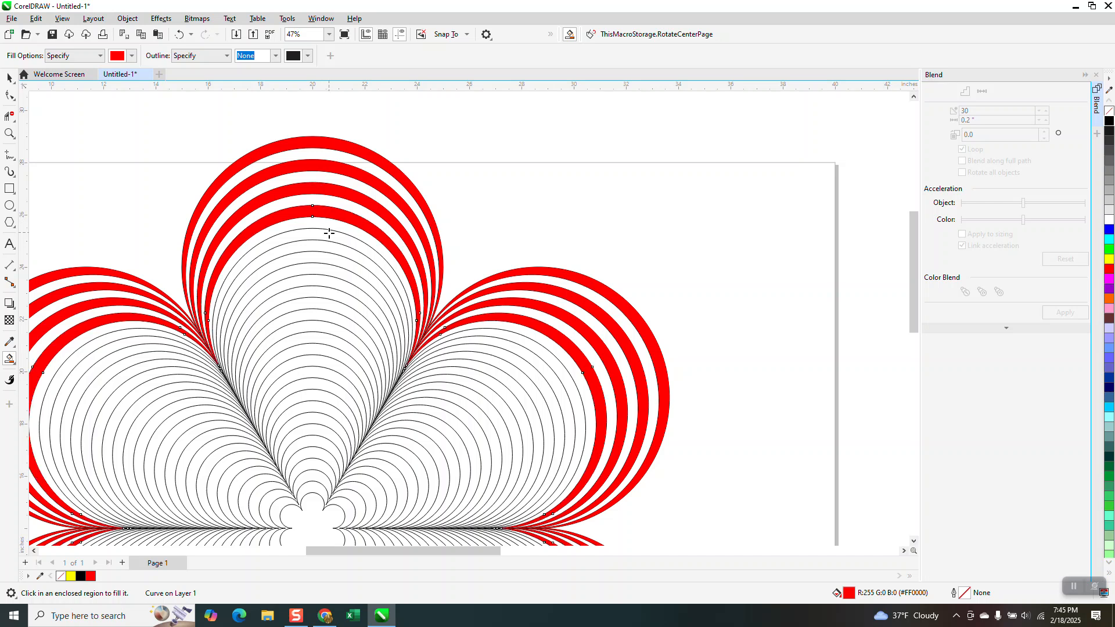
left_click(329, 239)
left_click(324, 259)
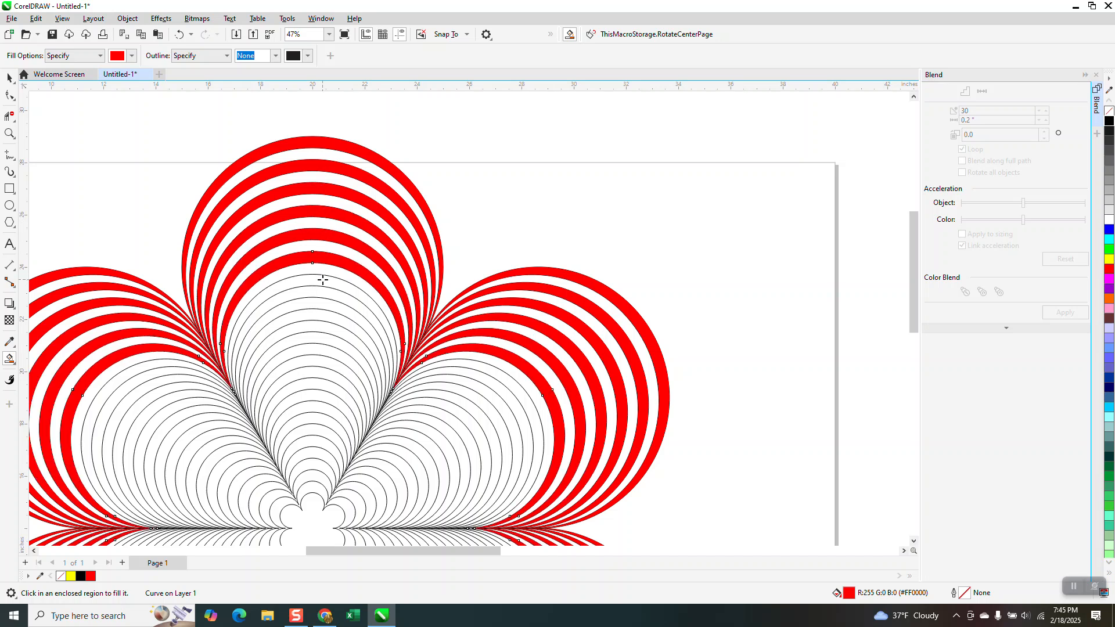
left_click(323, 282)
left_click(321, 302)
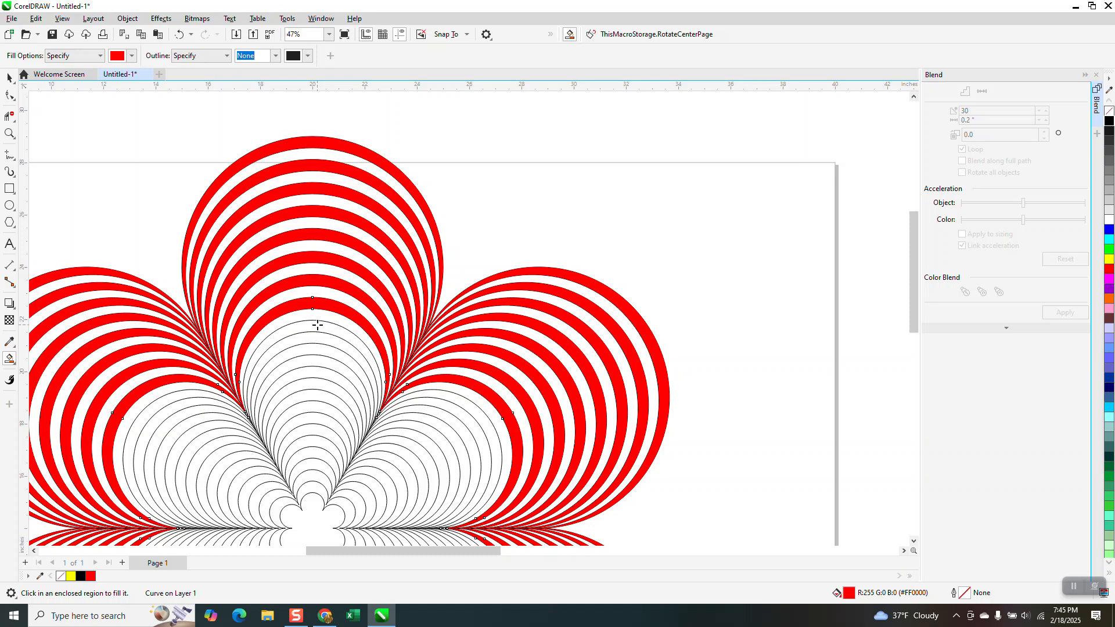
left_click(317, 327)
left_click(315, 351)
left_click(314, 373)
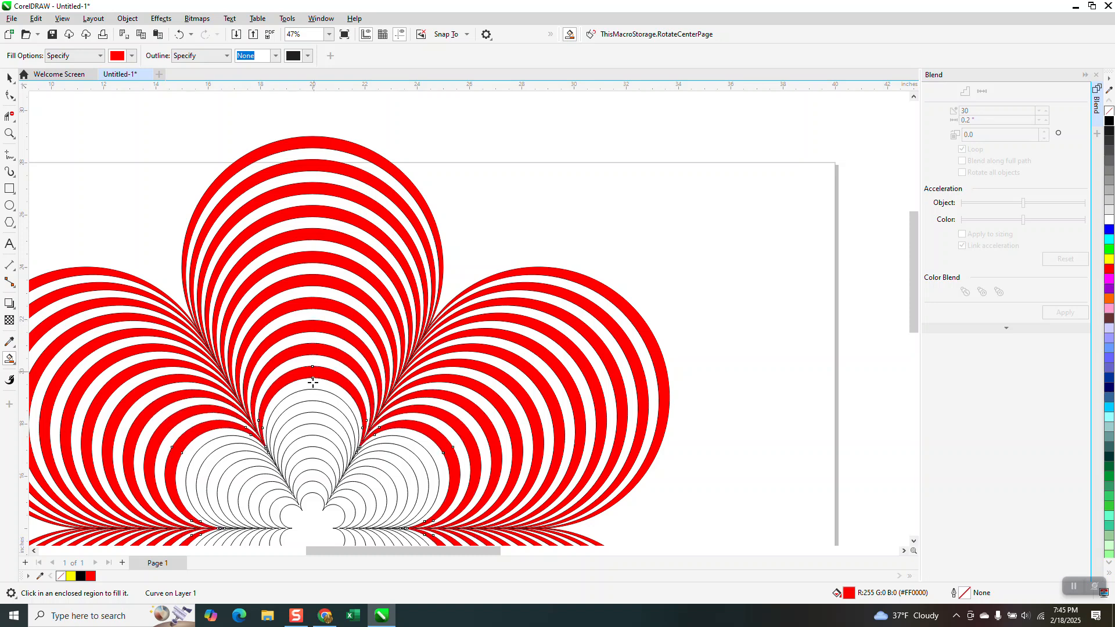
left_click(314, 402)
left_click(316, 419)
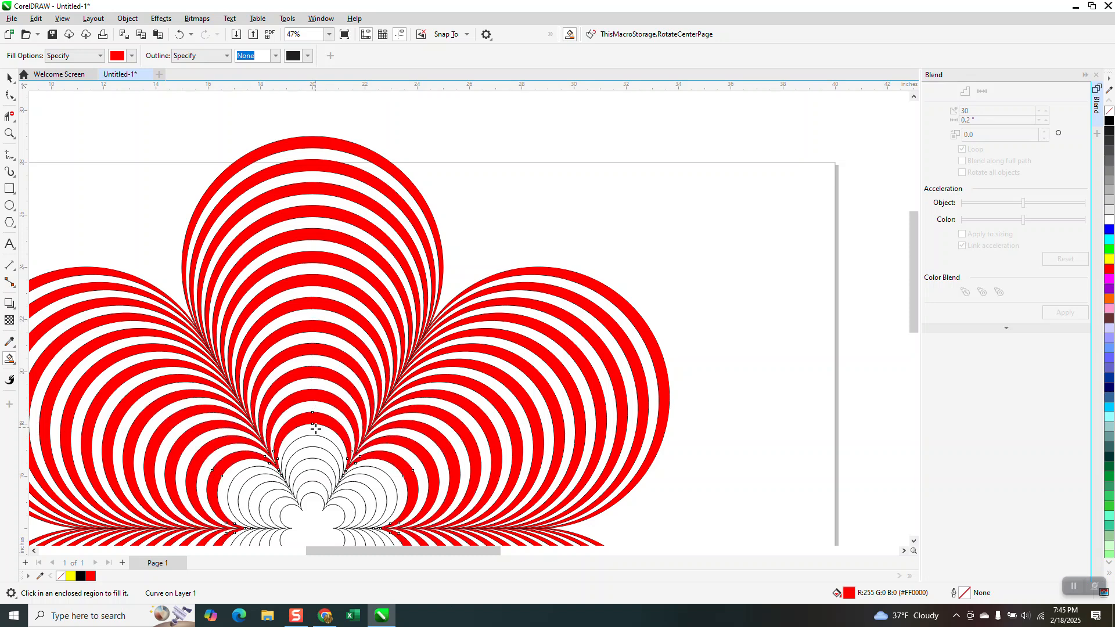
left_click(314, 445)
left_click(313, 463)
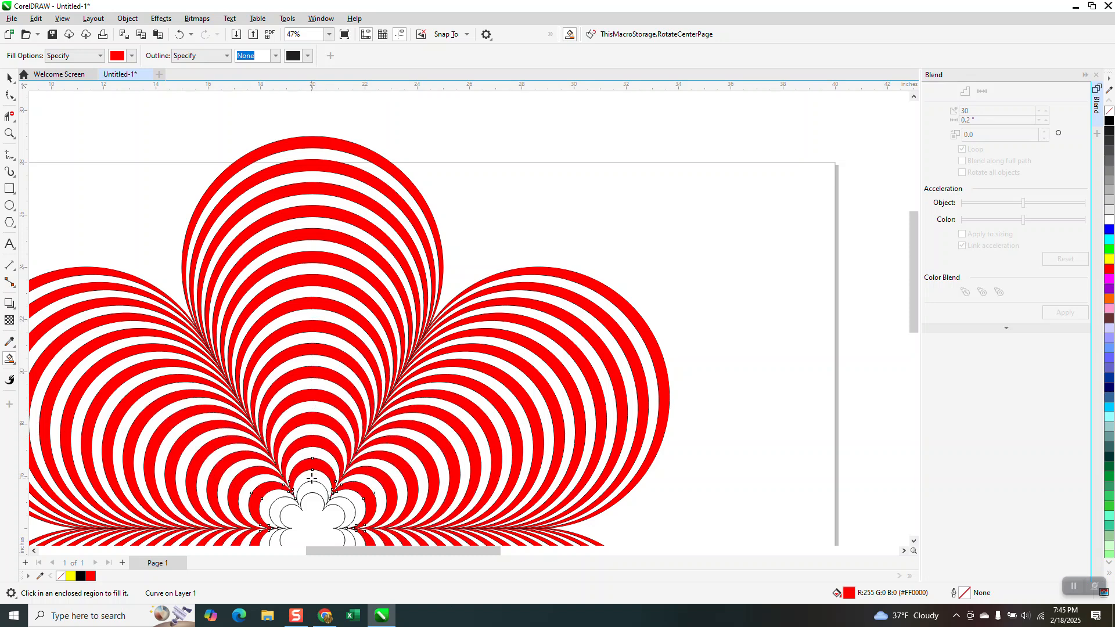
left_click(313, 488)
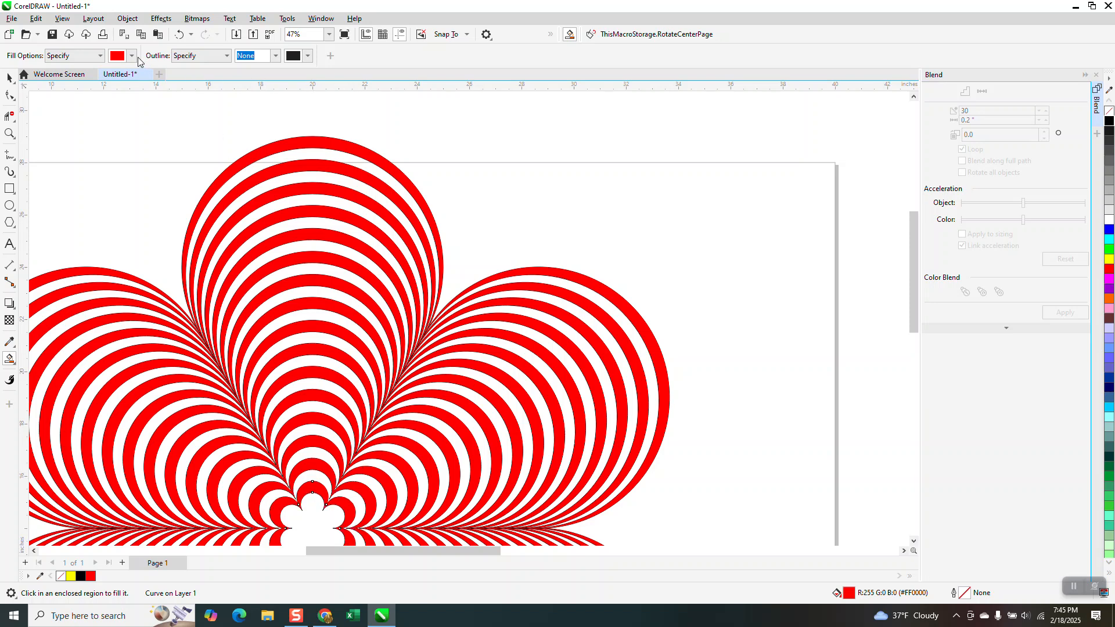
Set the Smart Fill colour to yellow and fill the three outermost white bands between the red ones
left_click(132, 56)
left_click(206, 128)
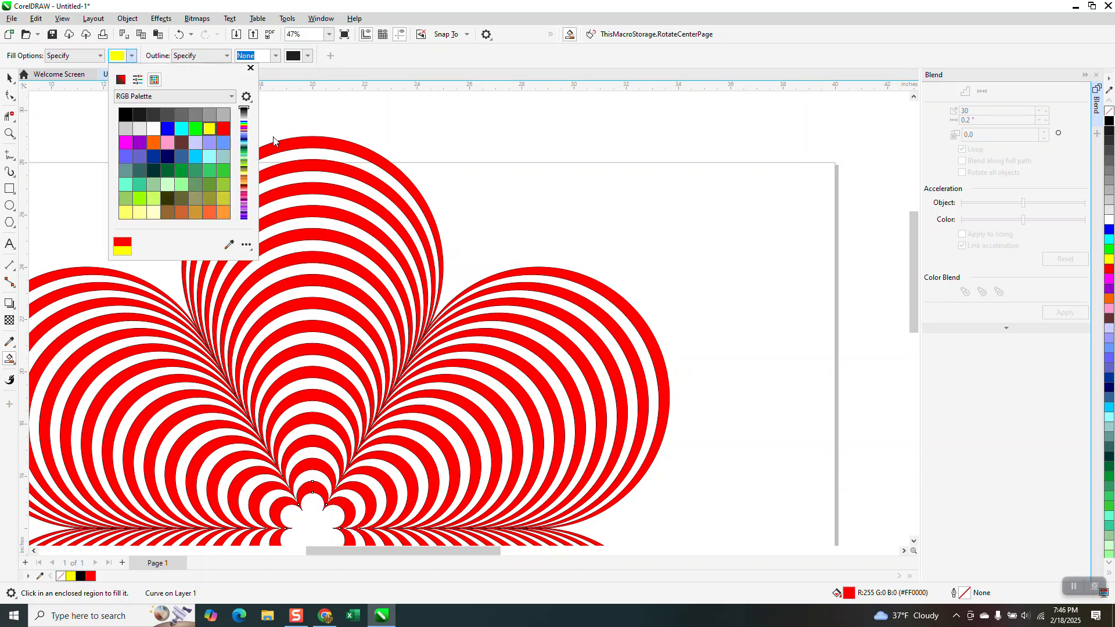
left_click(308, 151)
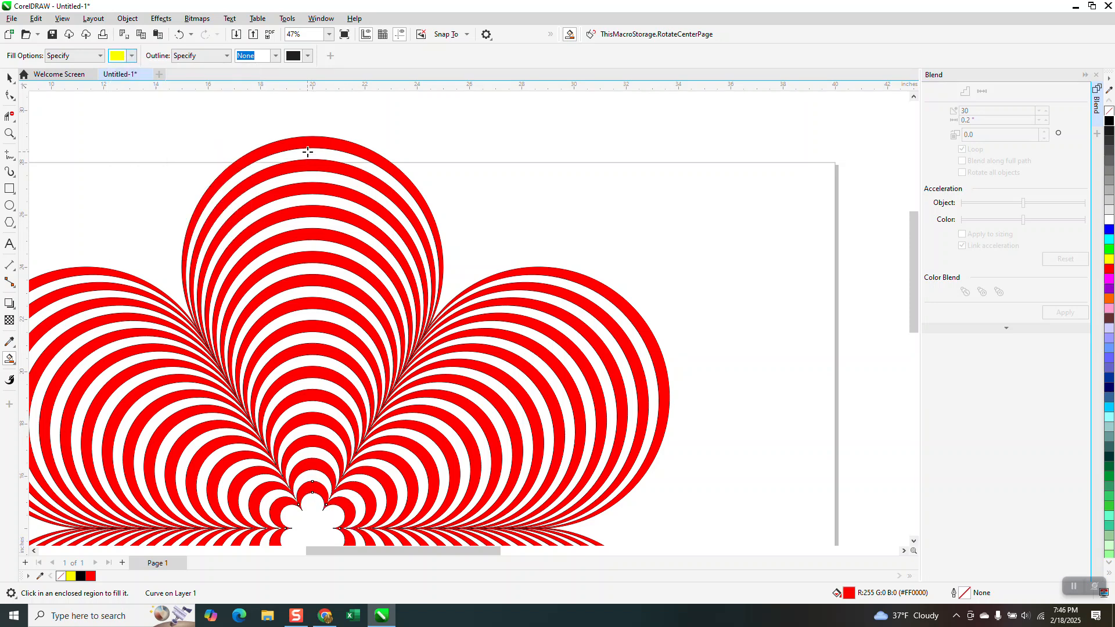
left_click(334, 184)
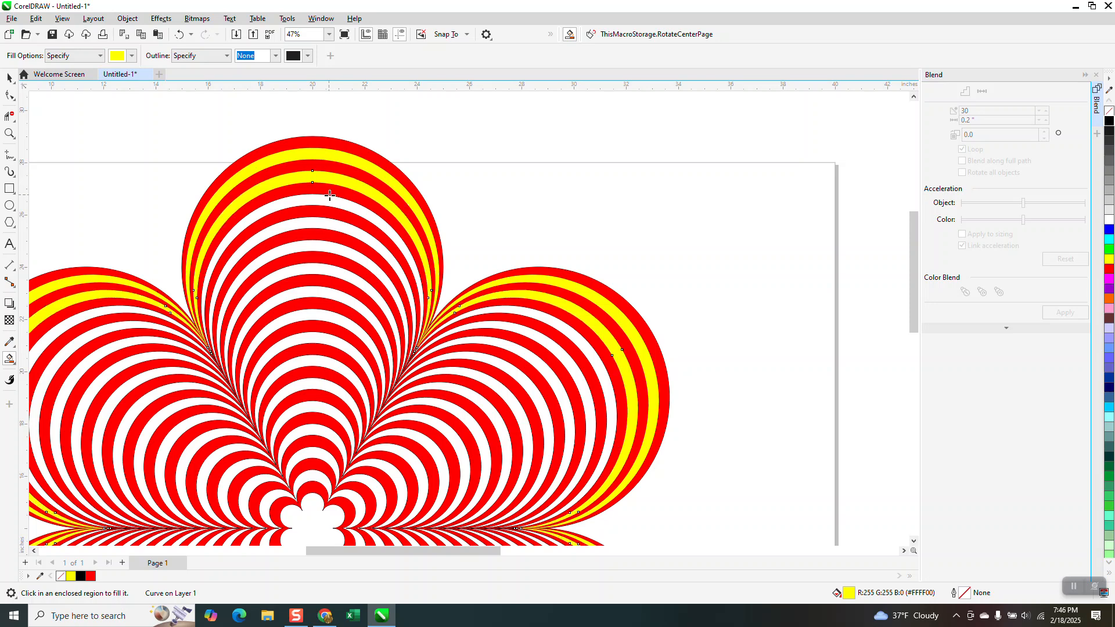
left_click(329, 226)
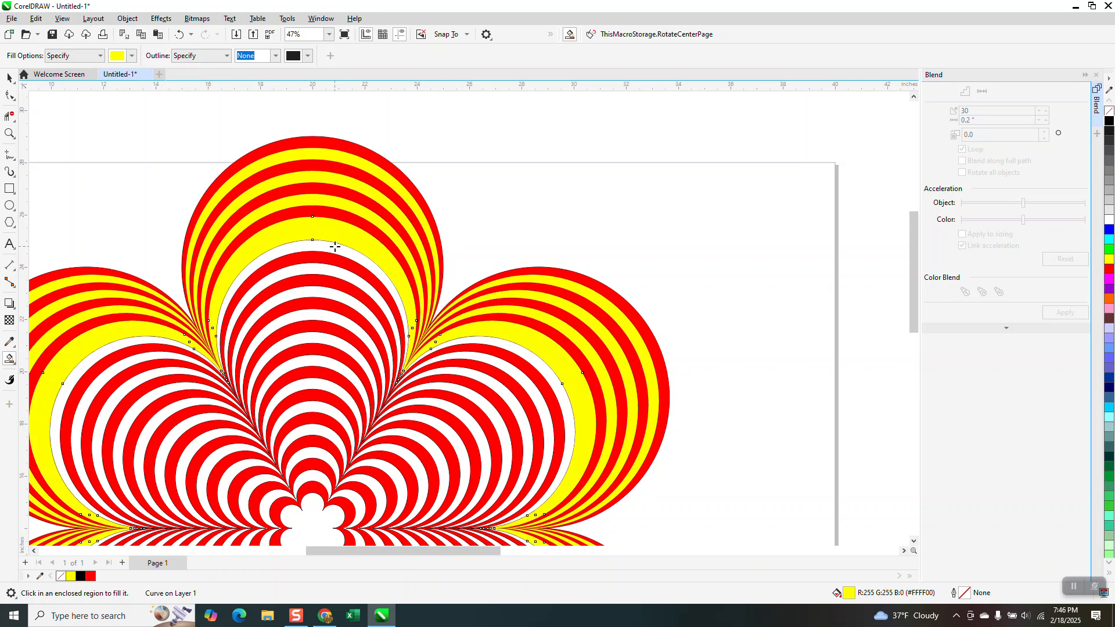
left_click(179, 34)
left_click(317, 222)
left_click(179, 35)
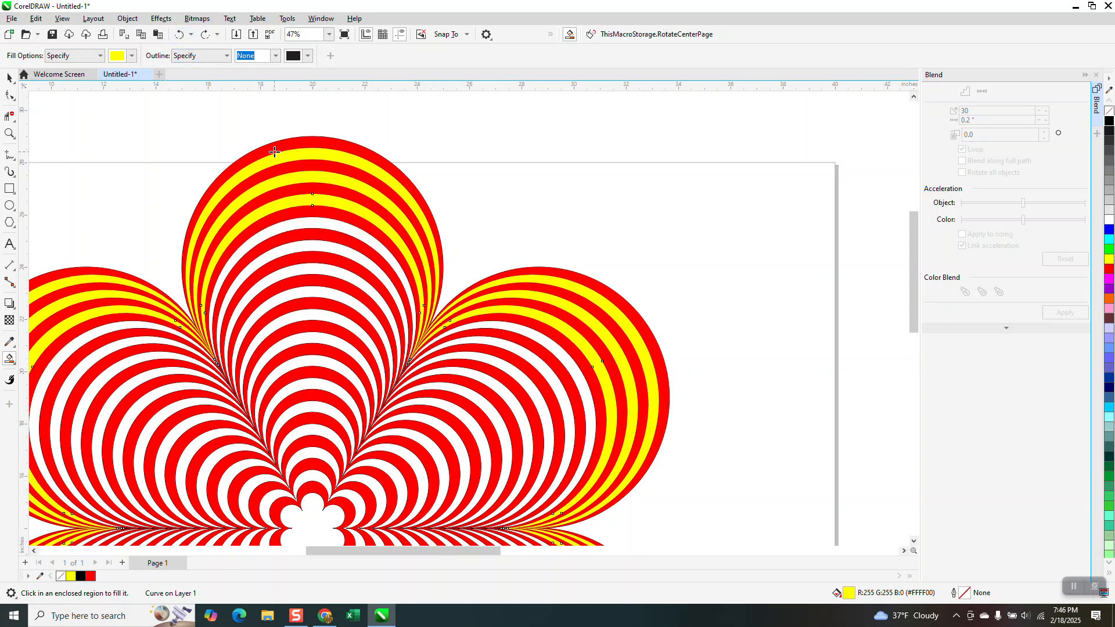
left_click(318, 232)
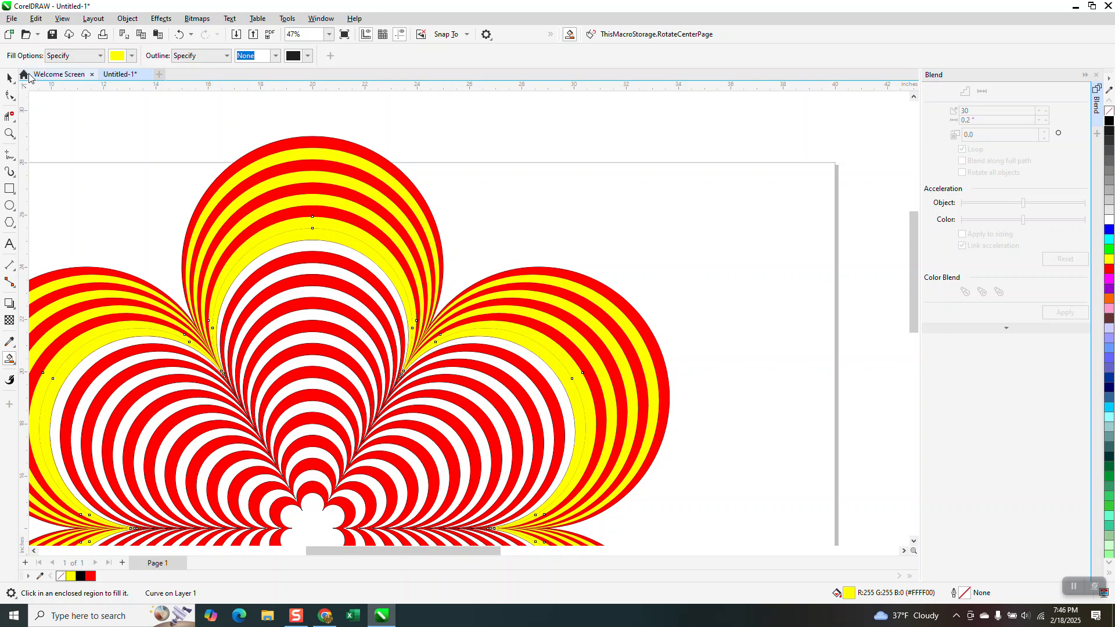
left_click(132, 56)
left_click(224, 128)
left_click(317, 236)
left_click(318, 235)
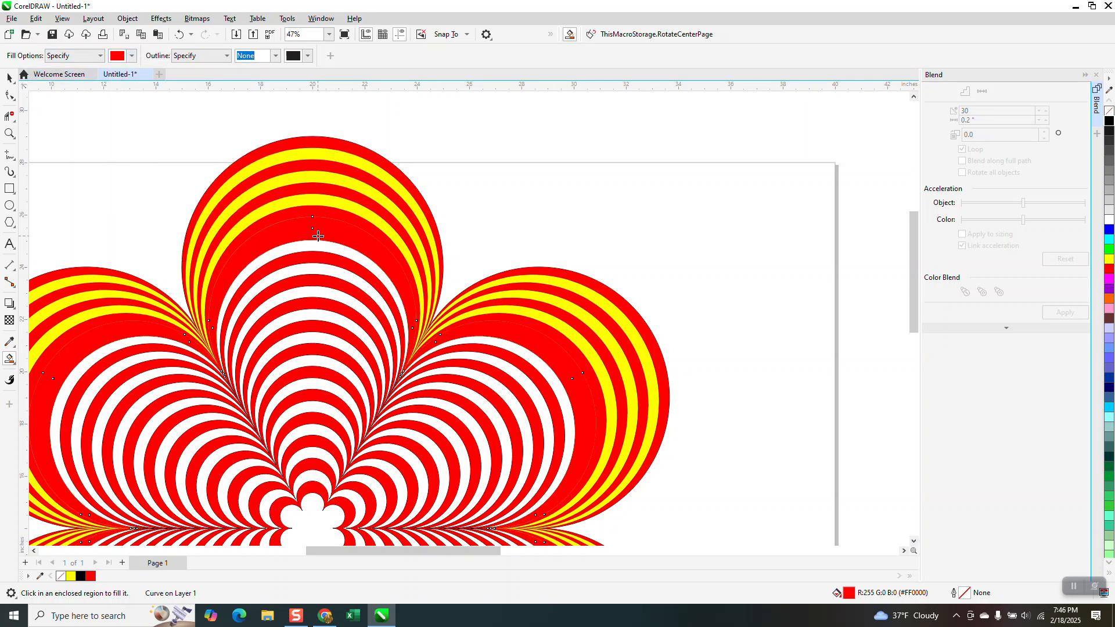
left_click(181, 34)
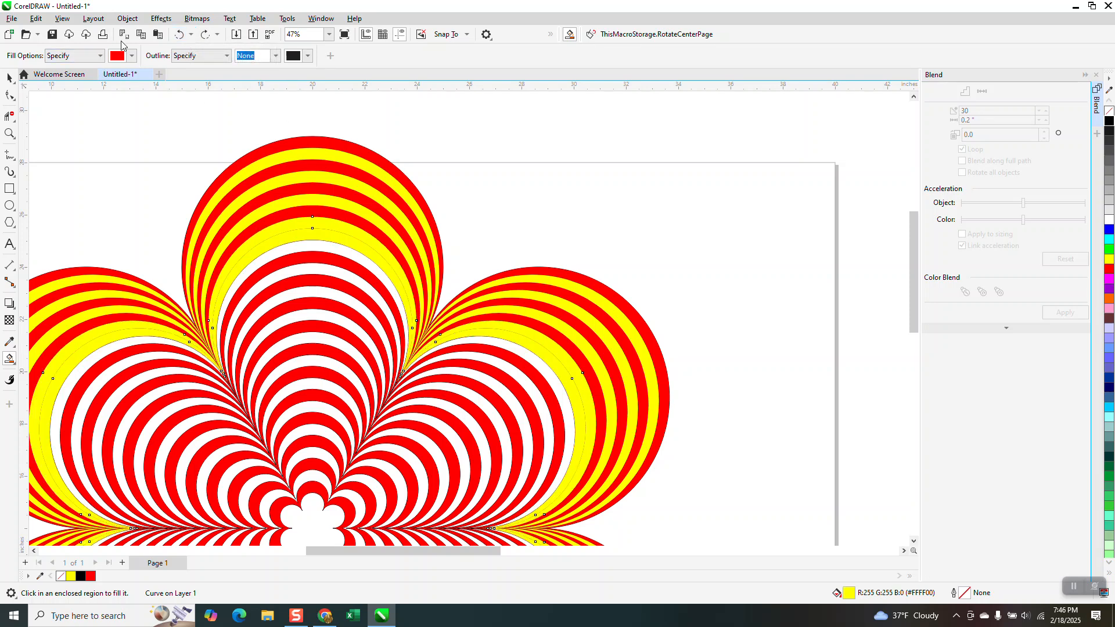
left_click(178, 35)
left_click(178, 36)
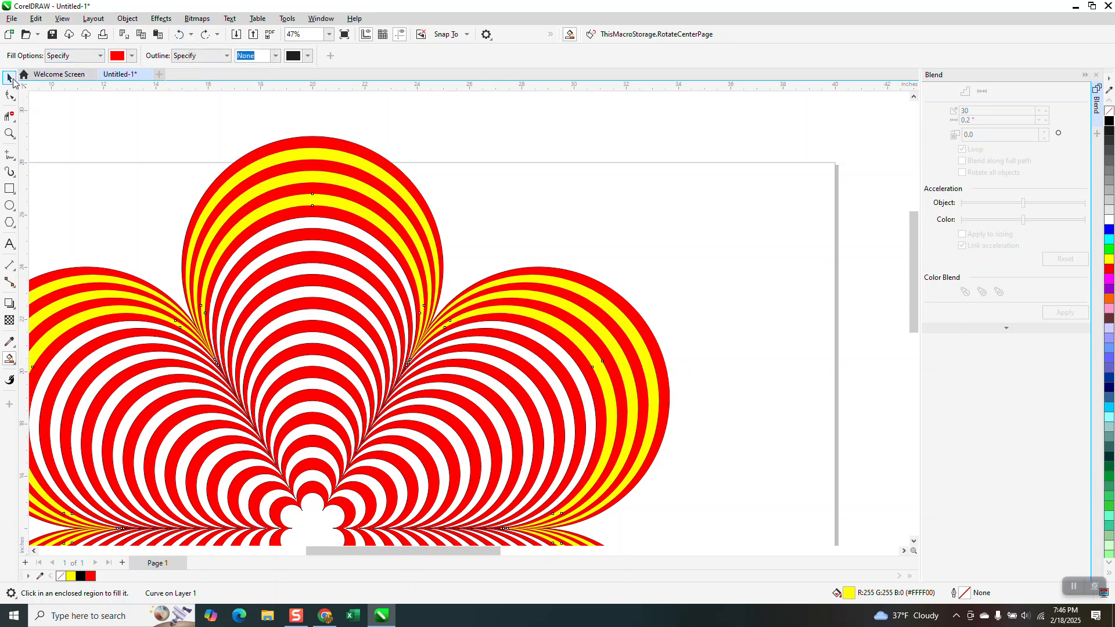
Delete the fifth red band from the outside of the flower on the page
left_click(13, 83)
left_click(402, 163)
left_click(329, 236)
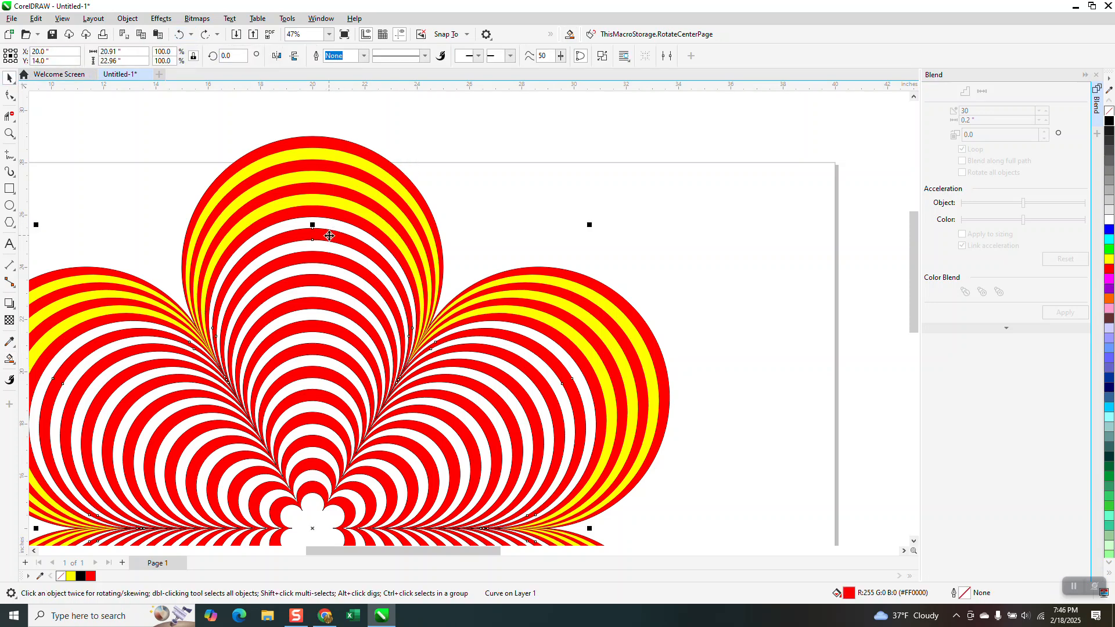
key("Delete")
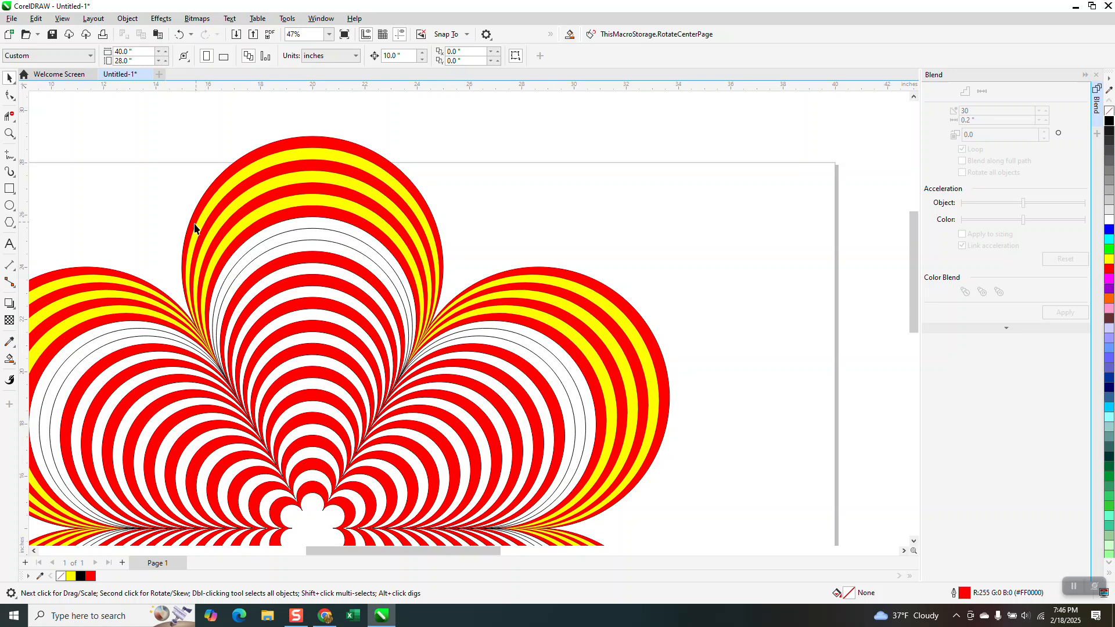
Smart Fill the two white bands on either side of the deleted red band with yellow and no outline
left_click(10, 359)
left_click(307, 223)
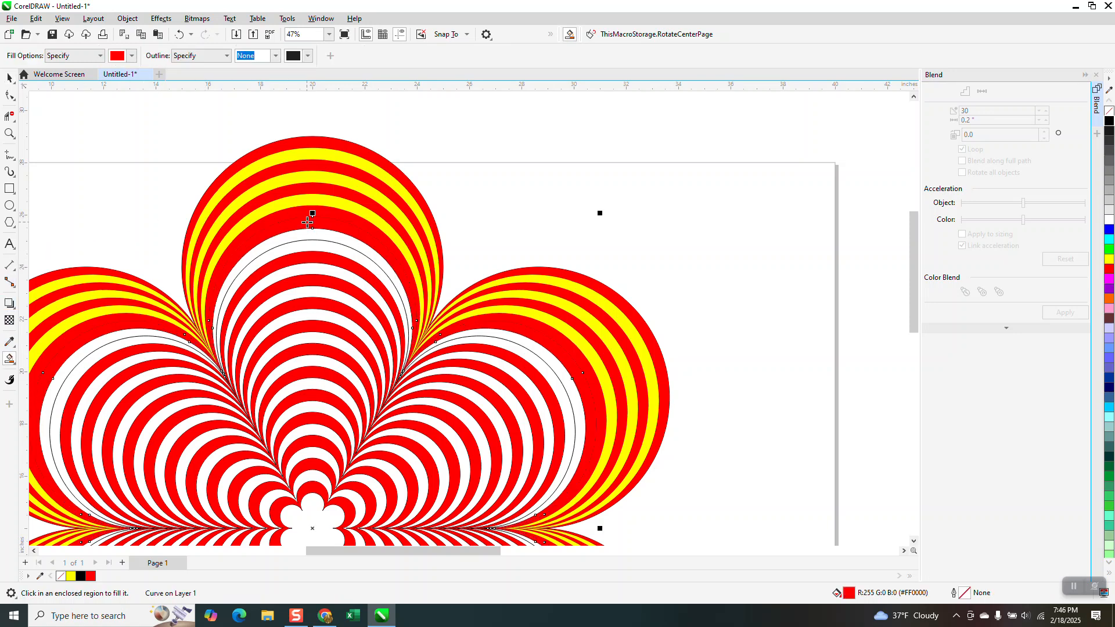
left_click(187, 38)
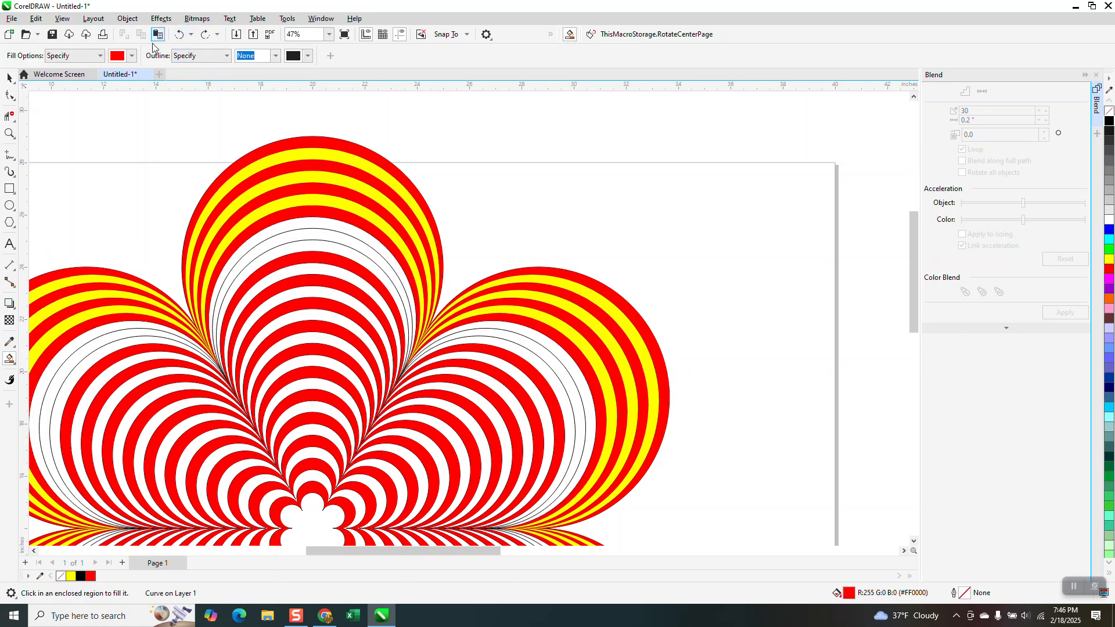
left_click(132, 55)
left_click(211, 130)
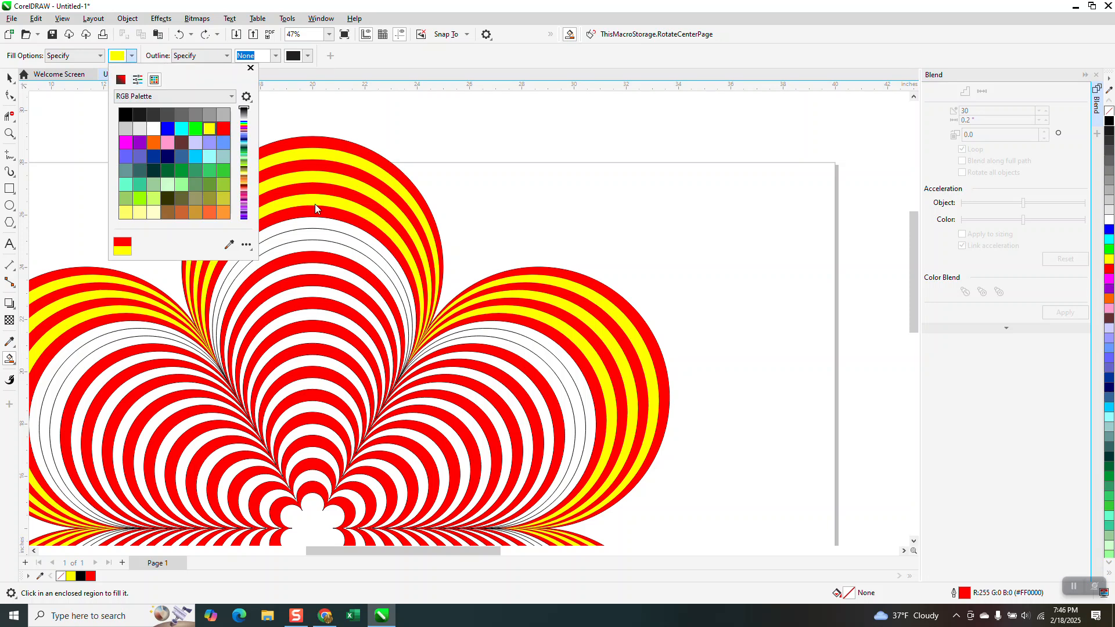
left_click(318, 226)
left_click(315, 223)
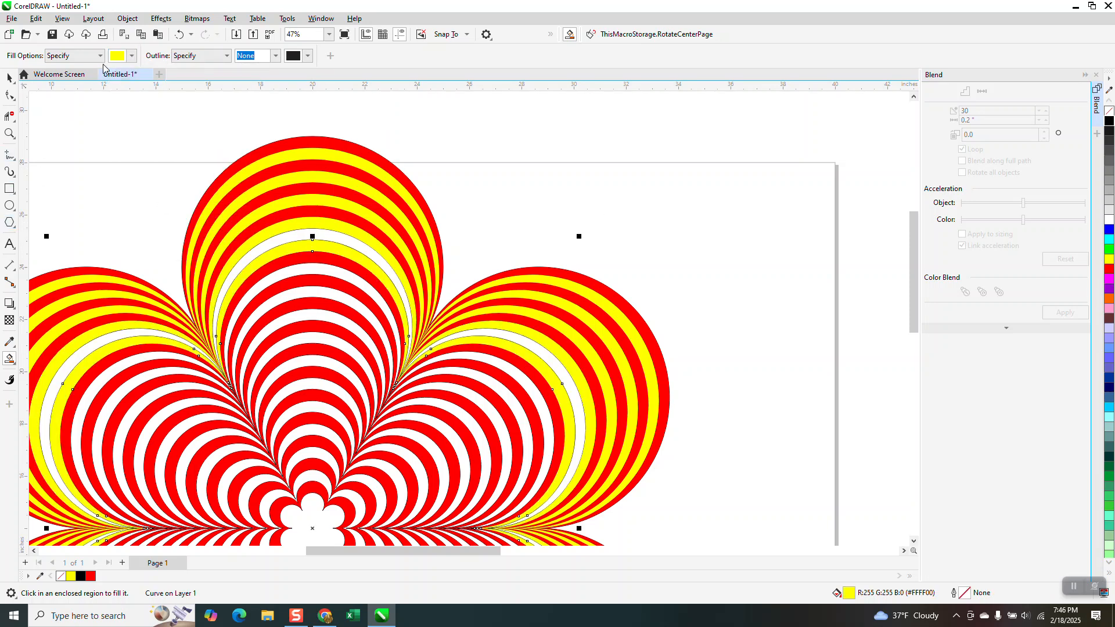
Set the Smart Fill colour to red and fill the empty band between the two innermost yellow bands
left_click(132, 56)
left_click(224, 130)
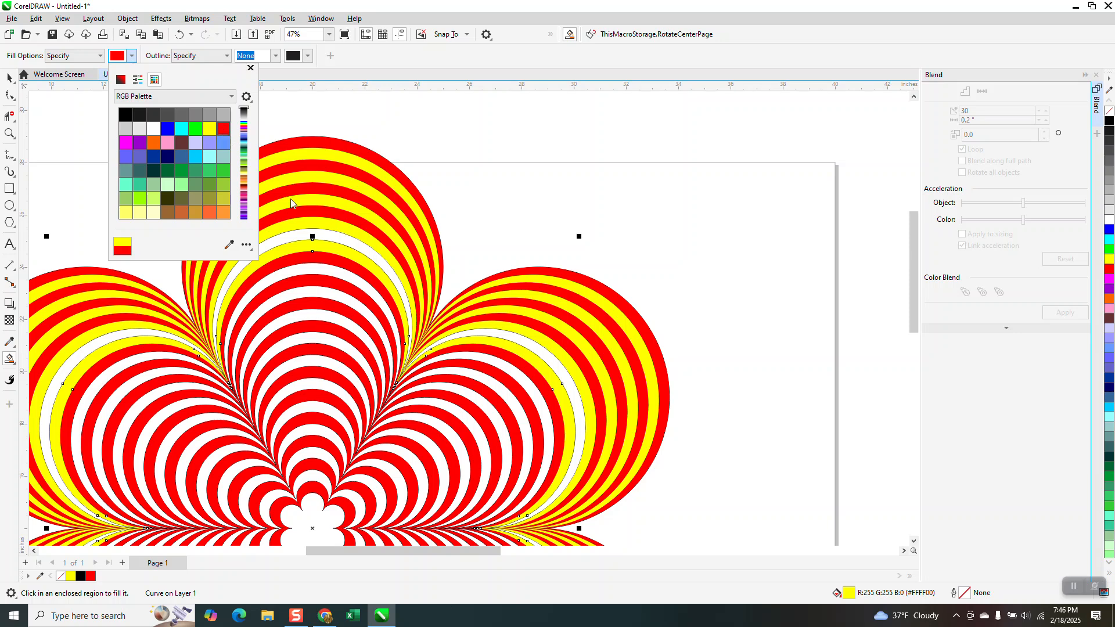
left_click(321, 244)
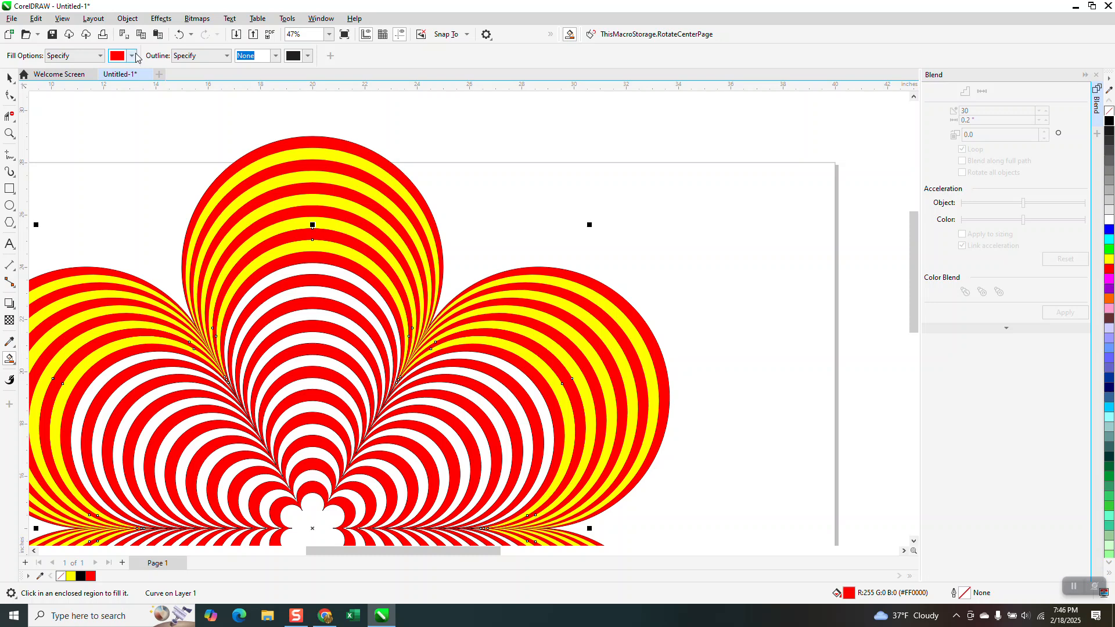
Set the Smart Fill colour to yellow and fill all remaining white bands inward, including the small flower-shaped centre
left_click(132, 56)
left_click(209, 129)
left_click(328, 272)
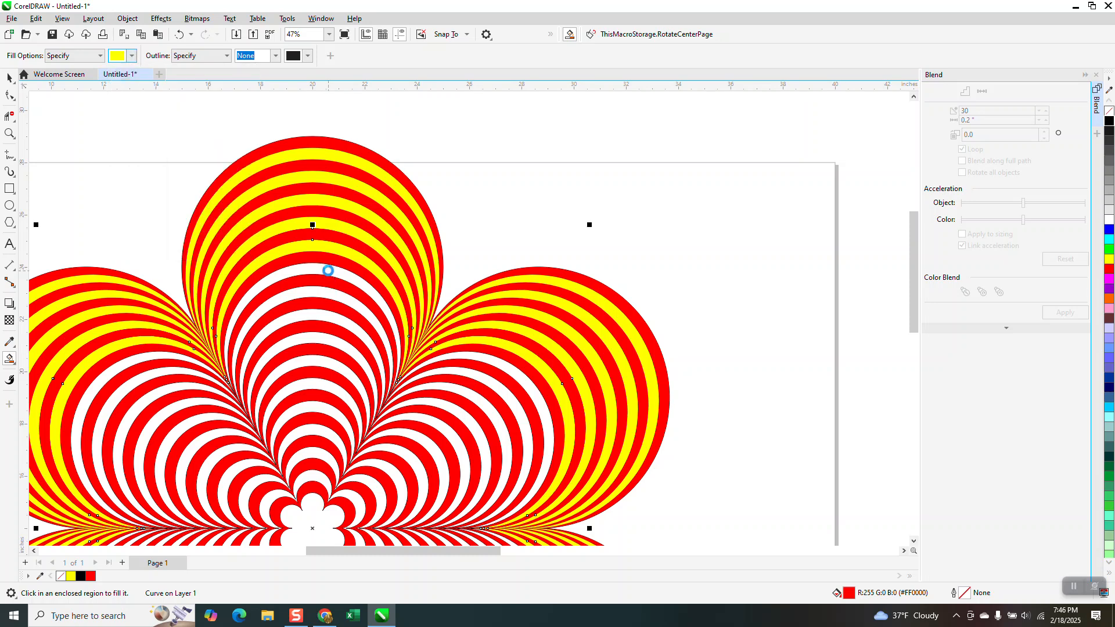
left_click(322, 302)
left_click(319, 317)
left_click(320, 340)
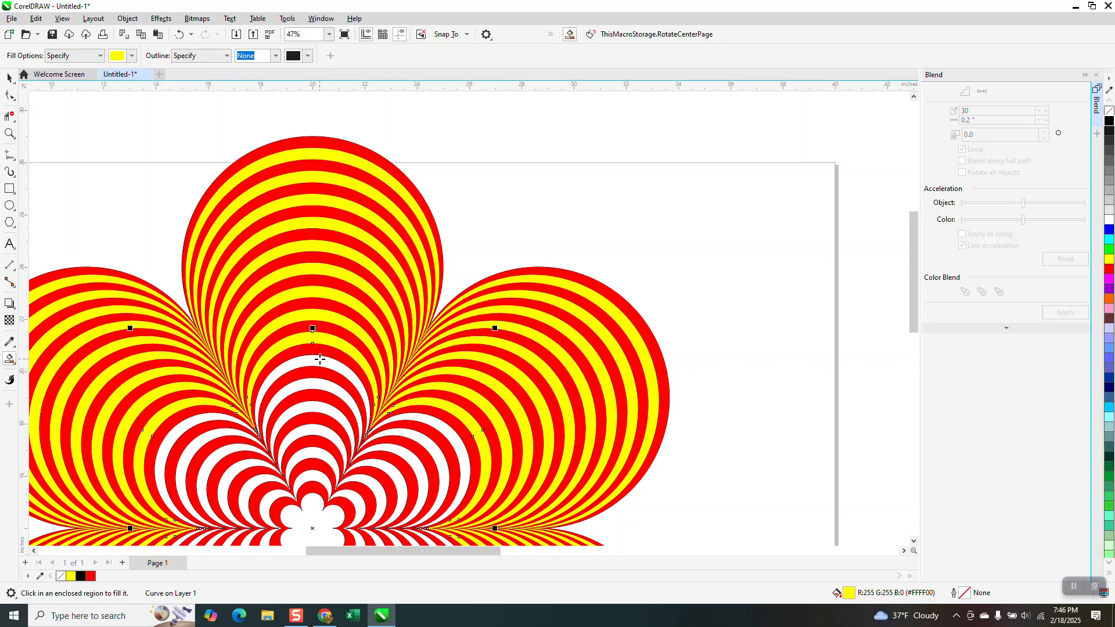
left_click(319, 366)
left_click(322, 385)
left_click(320, 408)
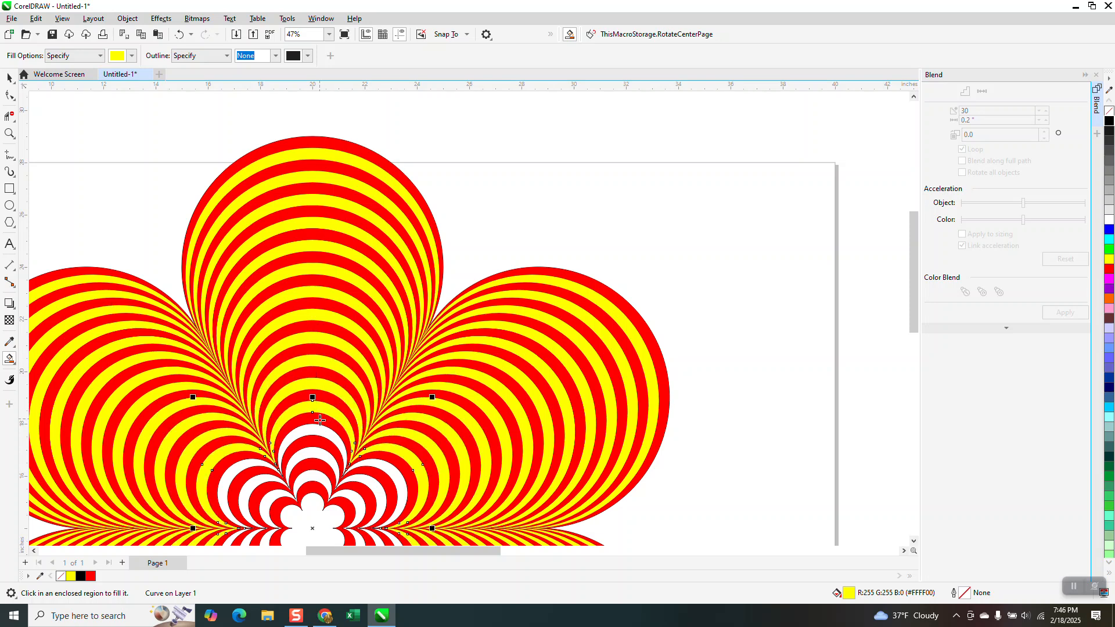
left_click(318, 447)
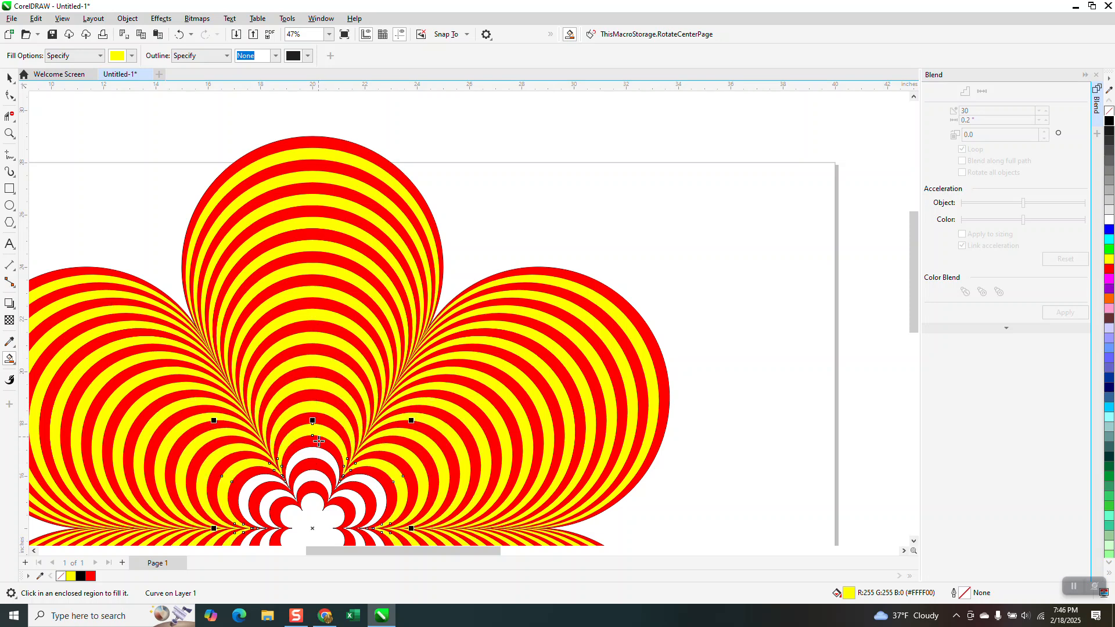
left_click(316, 475)
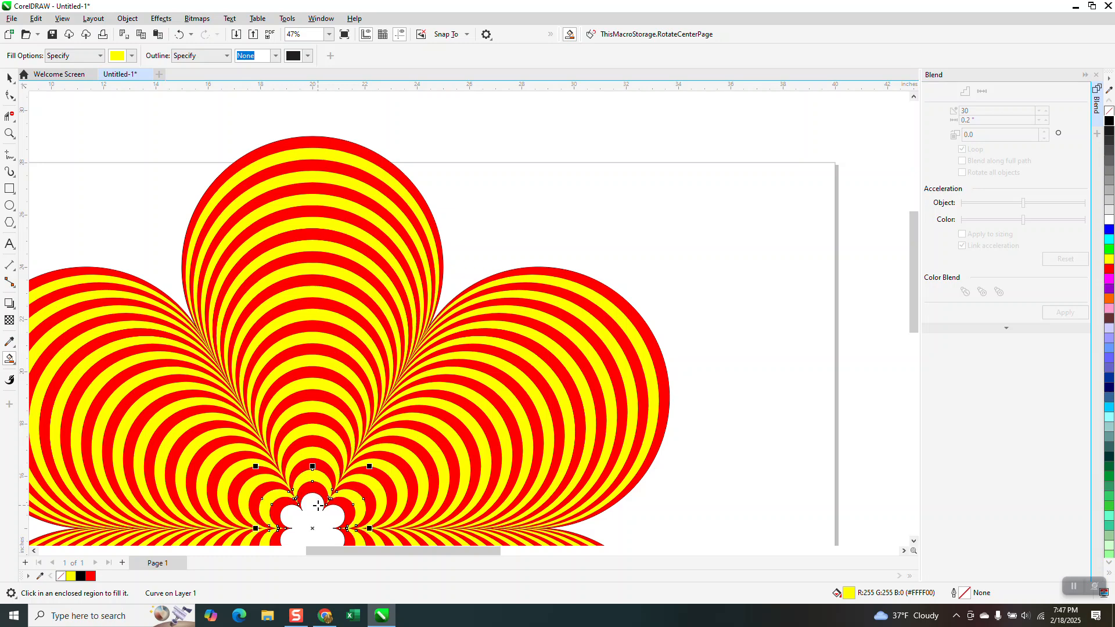
left_click(316, 504)
Select the whole red and yellow flower and move it straight down below the page, centred at Y -16 inches
scroll(316, 175, "down", 2)
scroll(312, 164, "down", 2)
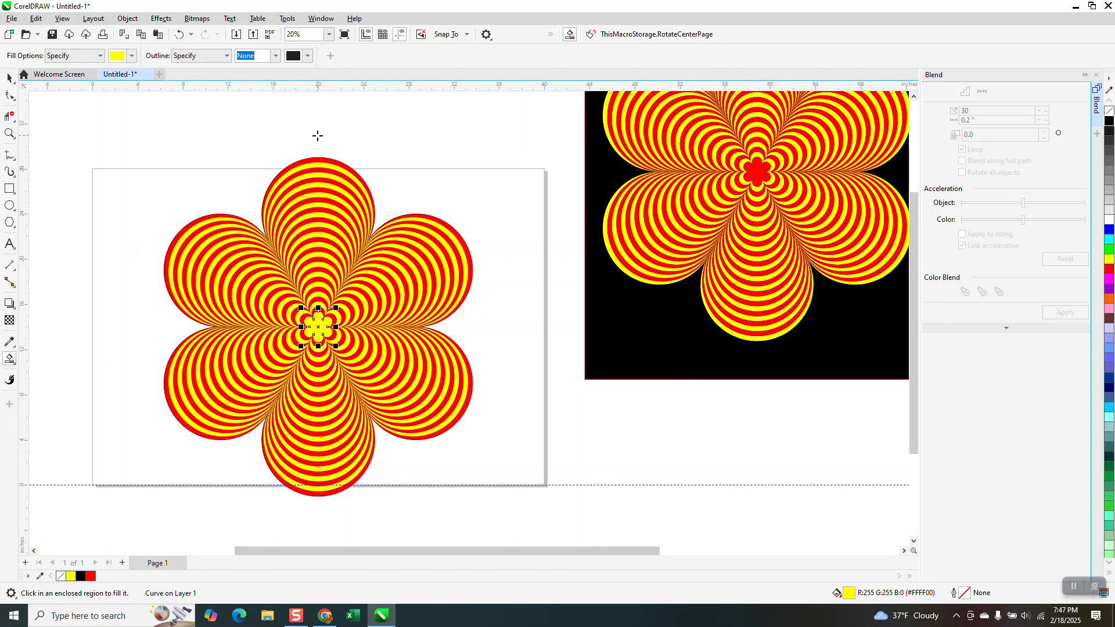
left_click(9, 77)
scroll(367, 163, "down", 2)
left_click_drag(256, 137, 437, 320)
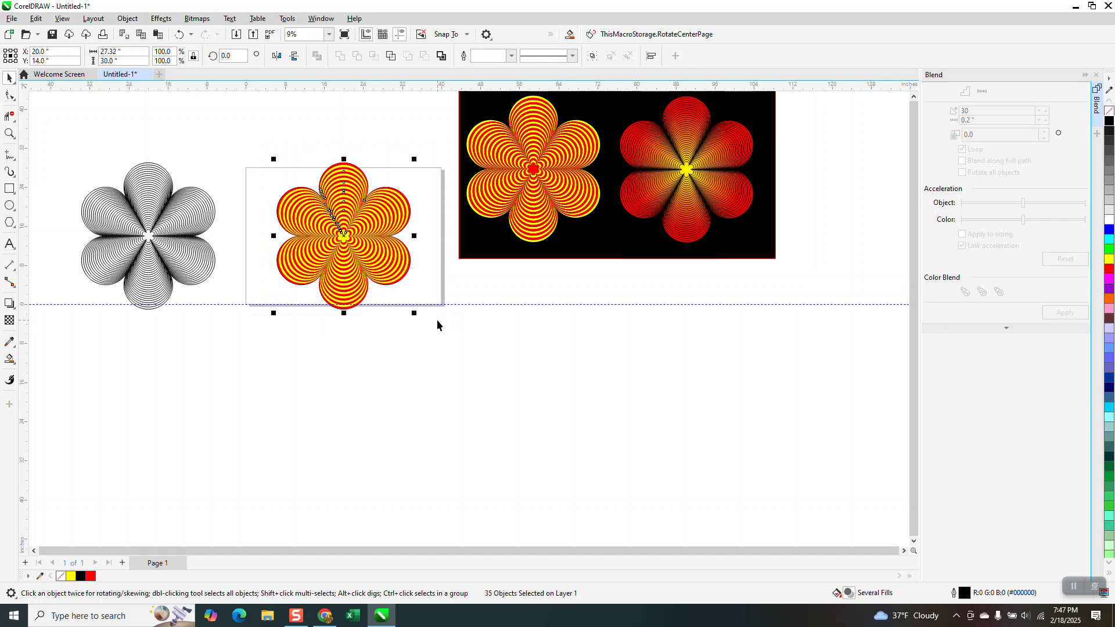
key("Down")
key("Down")
key("Down")
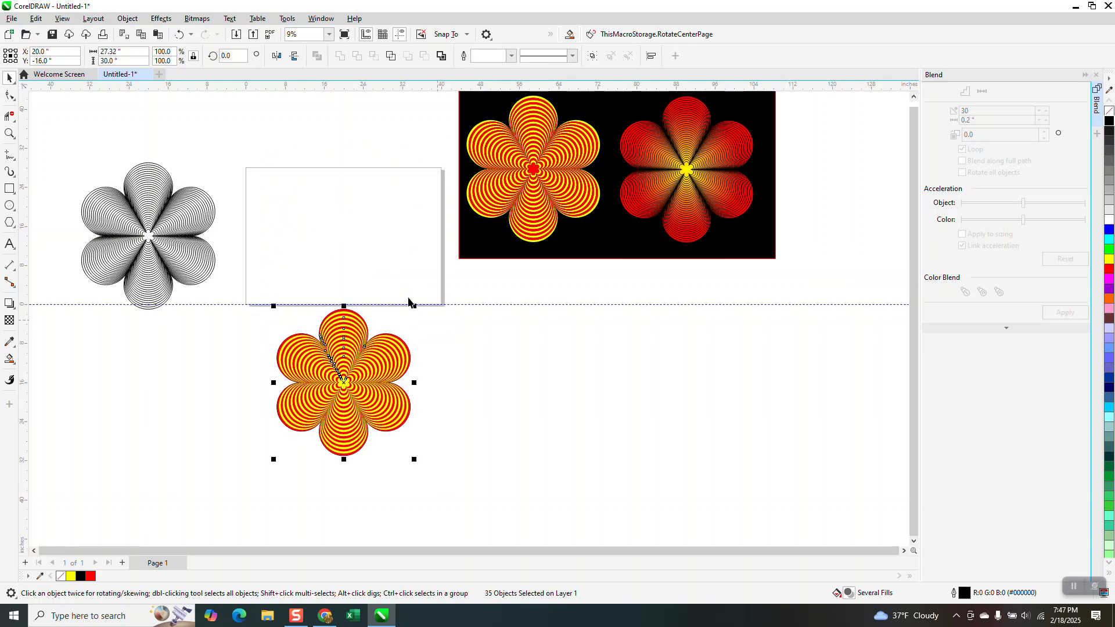
Move the blended outline flower from beside the page back onto it, centred at X 20 inches
left_click_drag(53, 150, 279, 299)
key("Right")
key("Right")
key("Right")
key("Right")
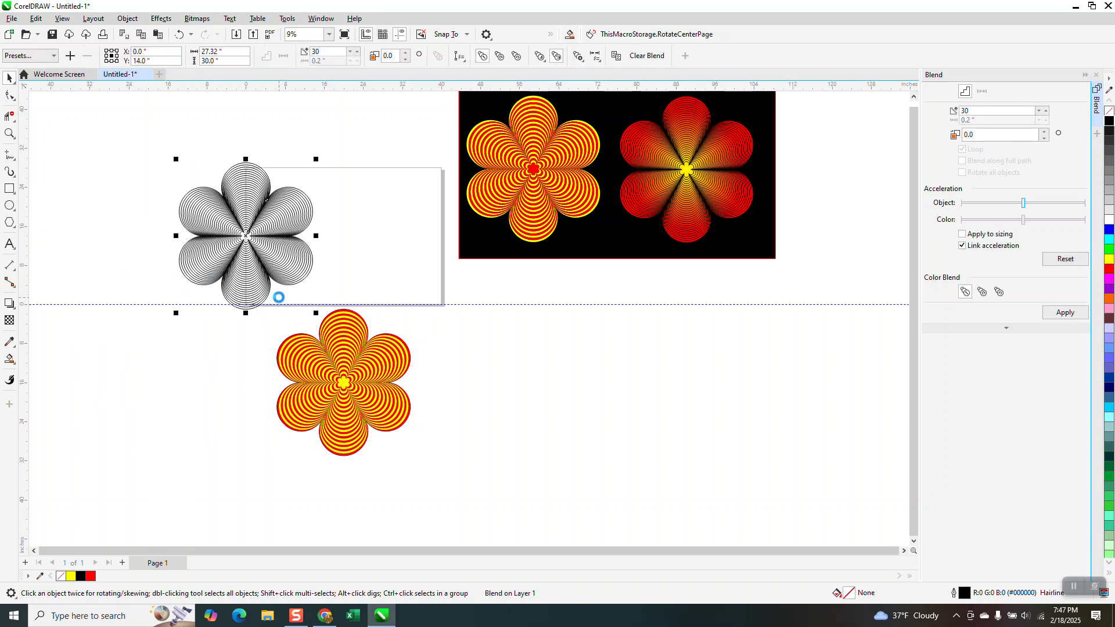
Smart Fill every other band of the outline flower with yellow and no outline, from the outermost band through the fourth fill
left_click(9, 133)
left_click_drag(267, 155, 448, 309)
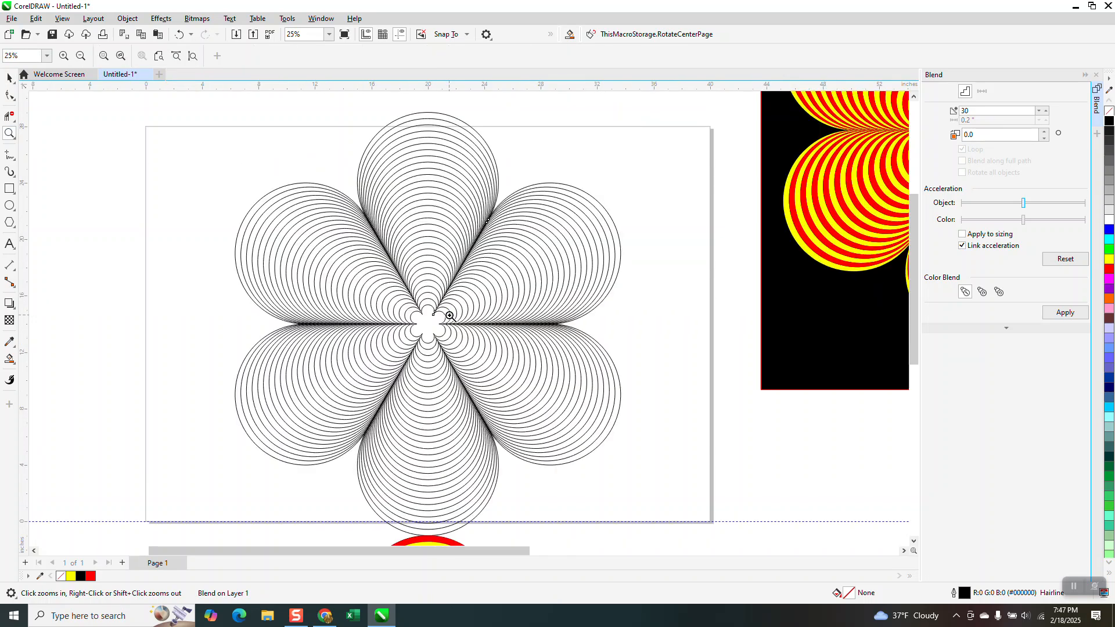
left_click(10, 359)
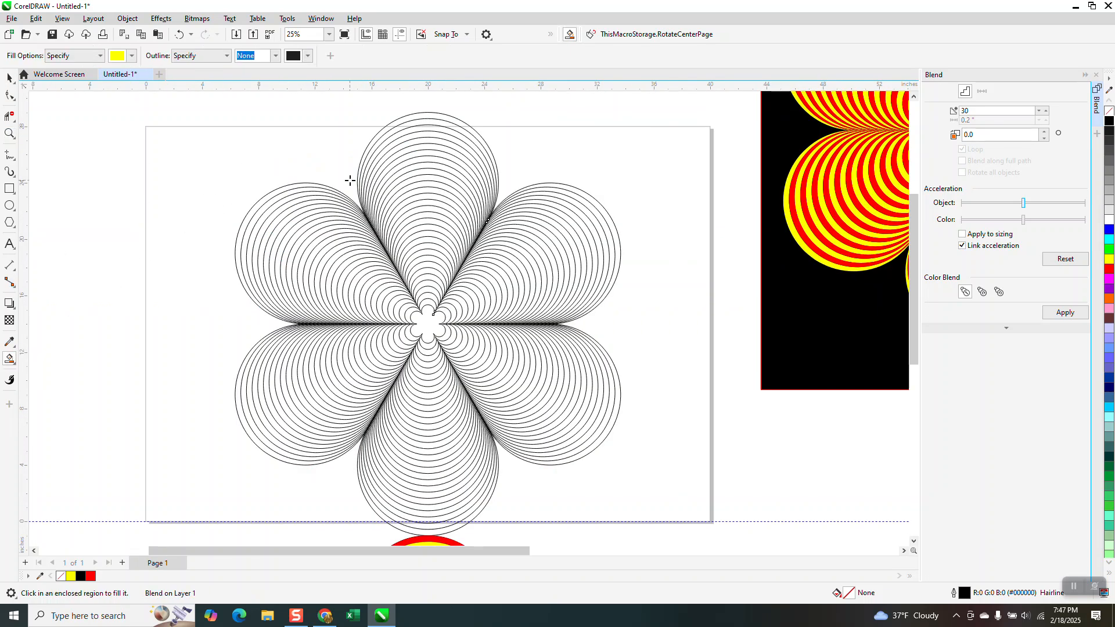
left_click(429, 116)
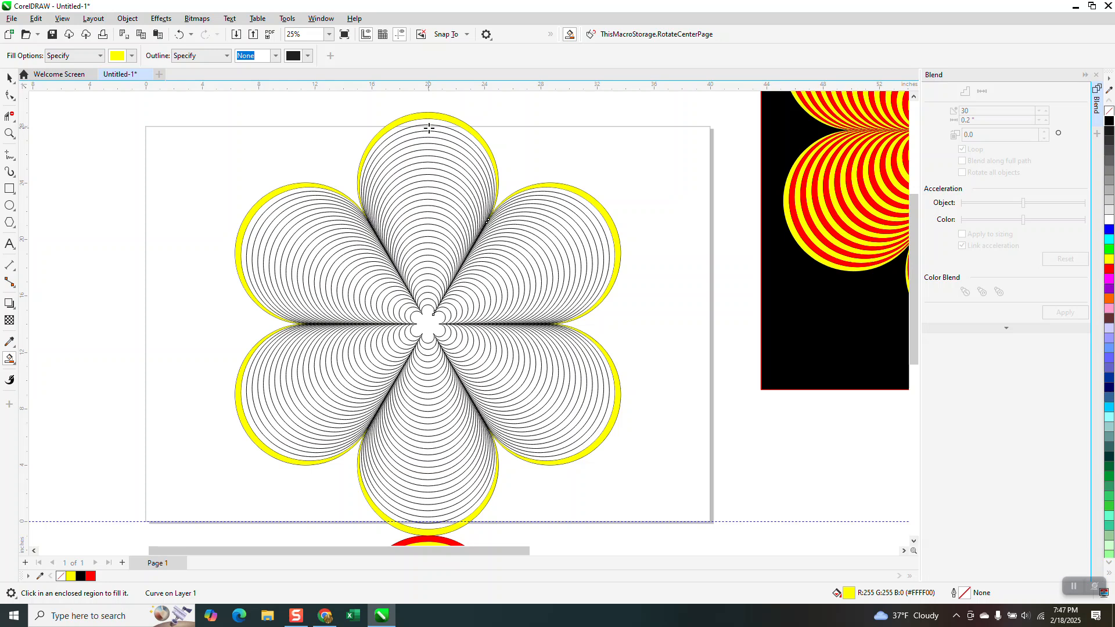
left_click(429, 129)
left_click(433, 147)
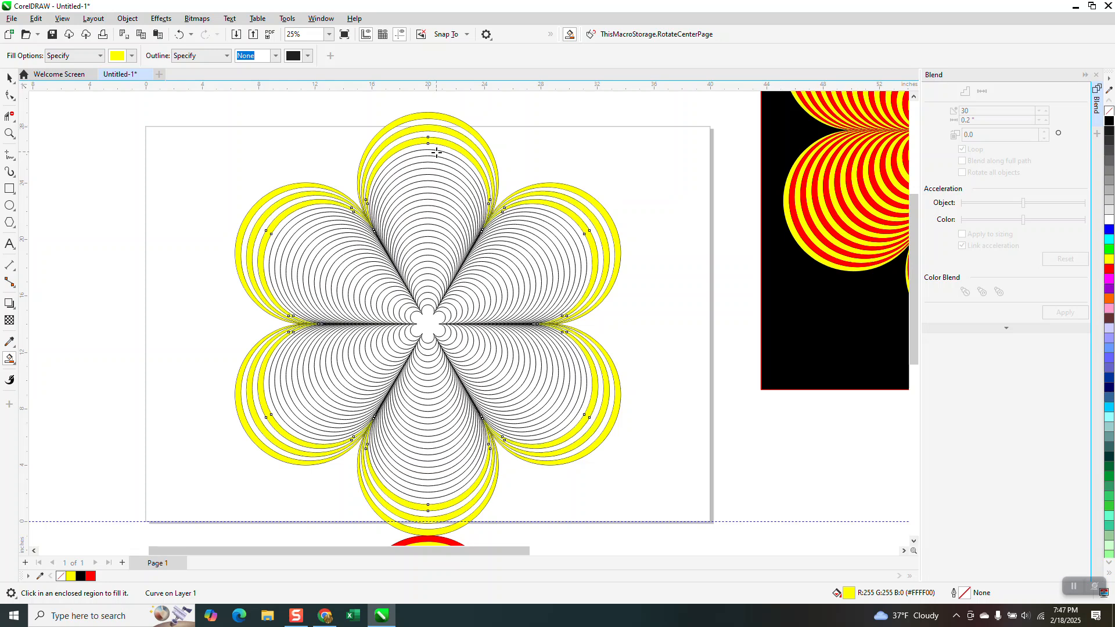
left_click(435, 156)
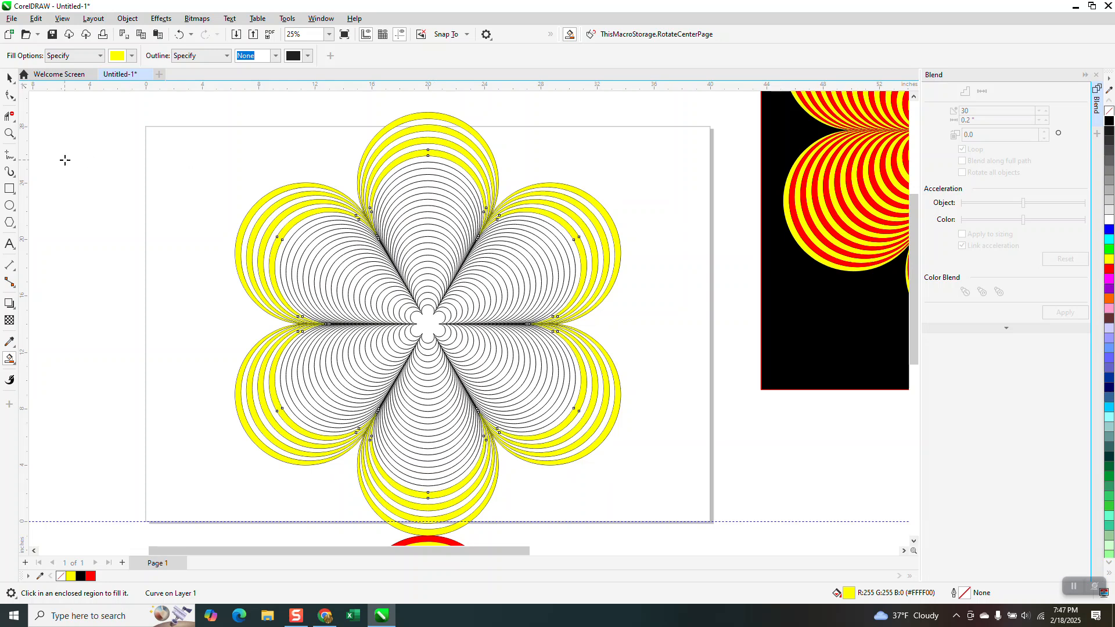
Continue Smart Filling every other band of the outline flower inward with yellow, adding four more yellow bands
left_click(10, 133)
left_click_drag(368, 150, 531, 343)
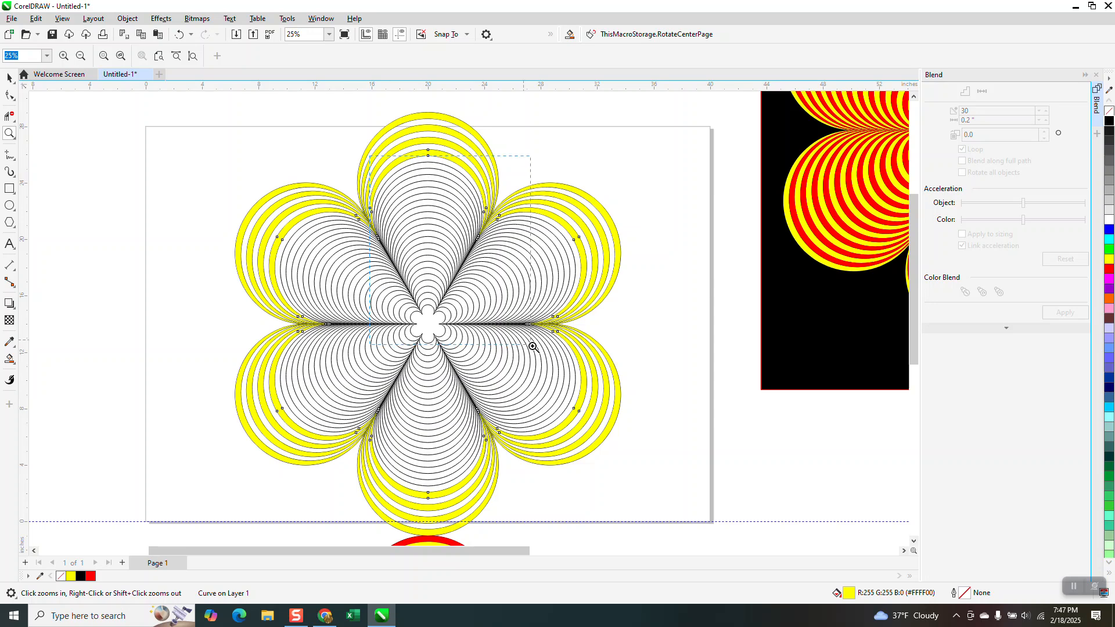
left_click(10, 344)
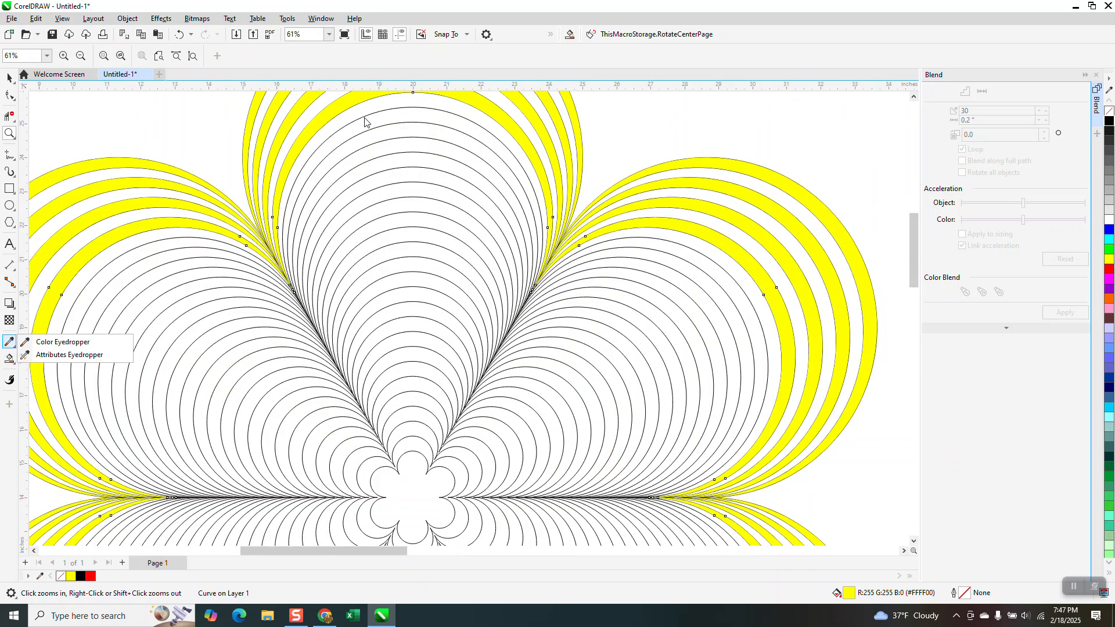
left_click(399, 115)
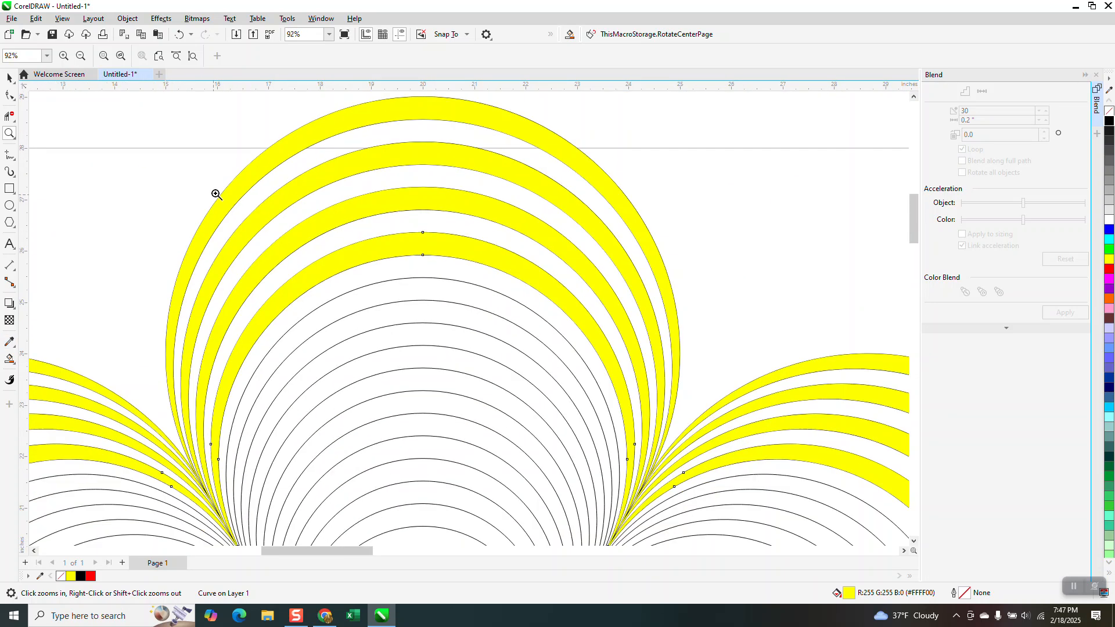
scroll(119, 214, "down", 1)
left_click(9, 359)
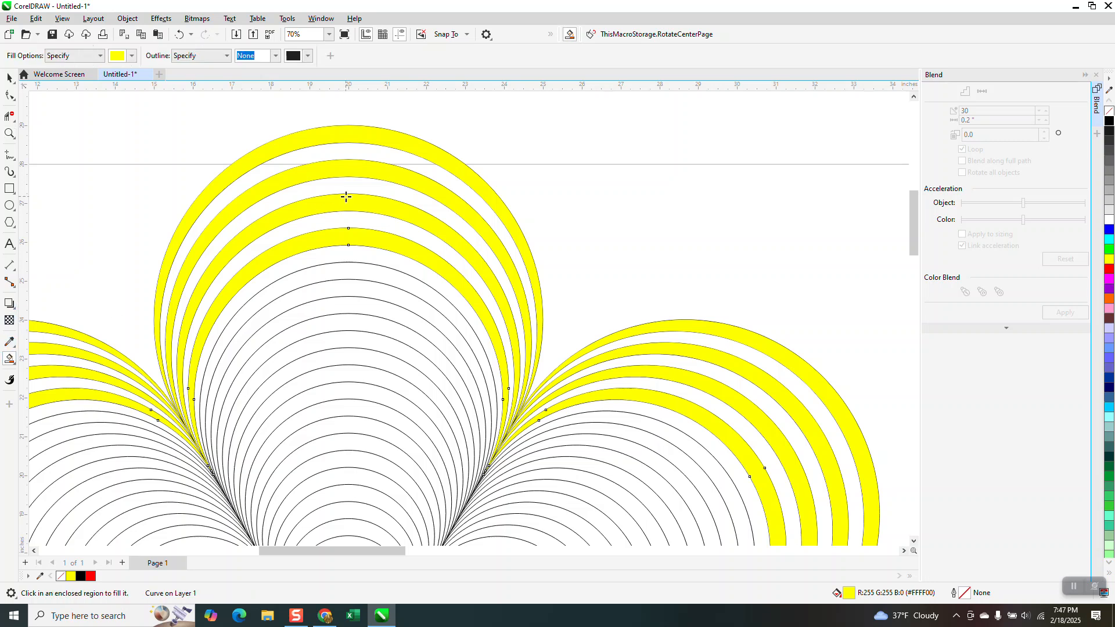
left_click(343, 278)
left_click(350, 305)
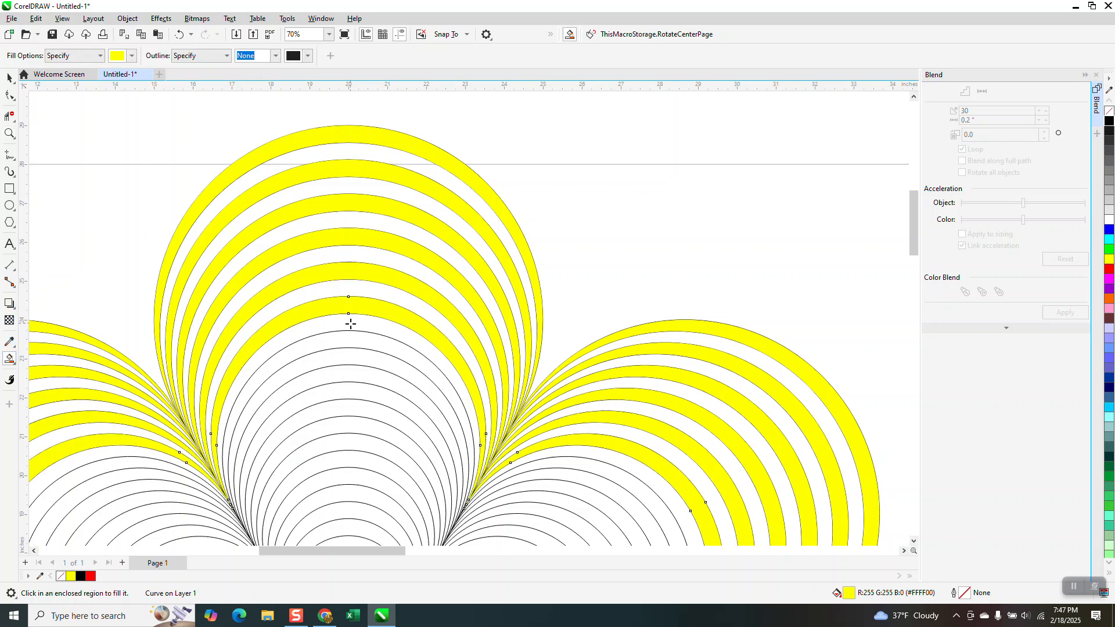
left_click(351, 335)
left_click(349, 372)
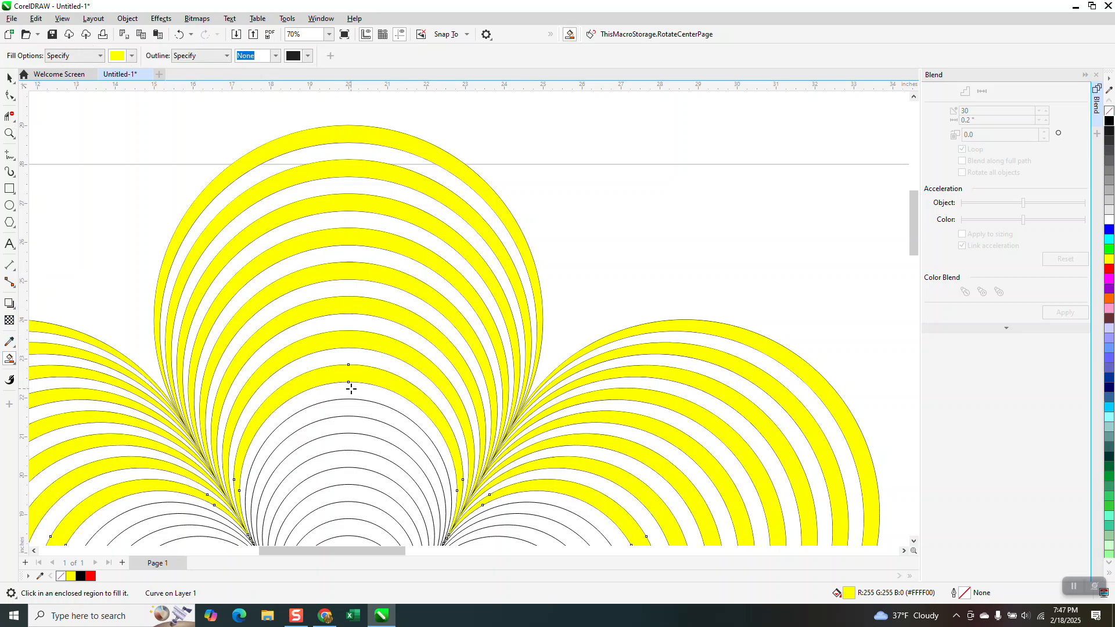
Fill the ninth through twelfth alternate bands, counting inward, with yellow, leaving a white band between each pair
left_click(351, 405)
left_click(352, 430)
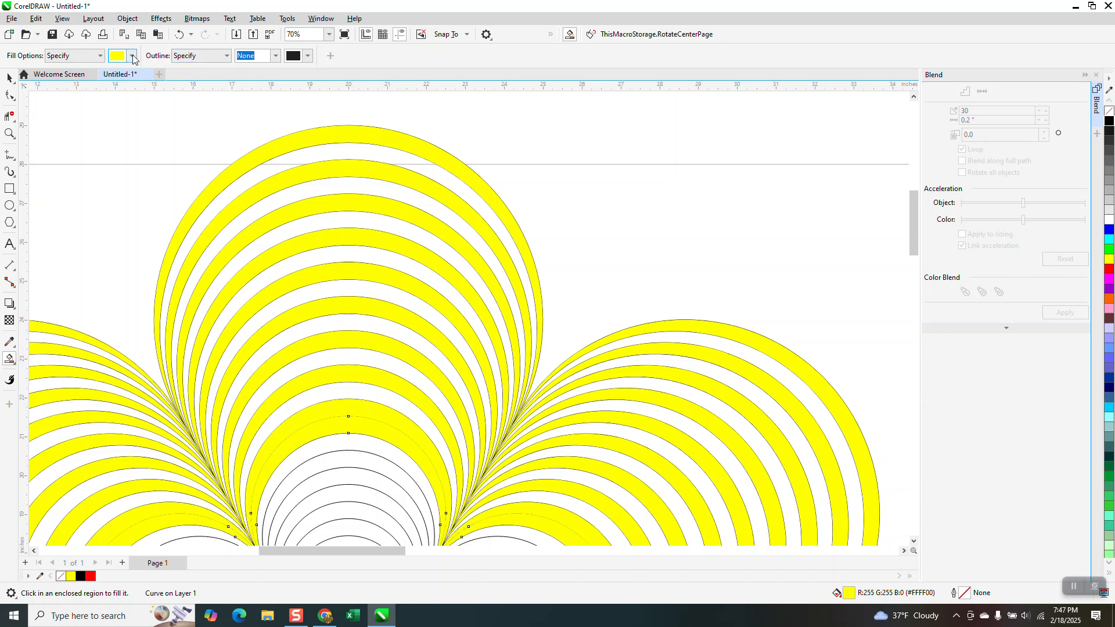
left_click(179, 35)
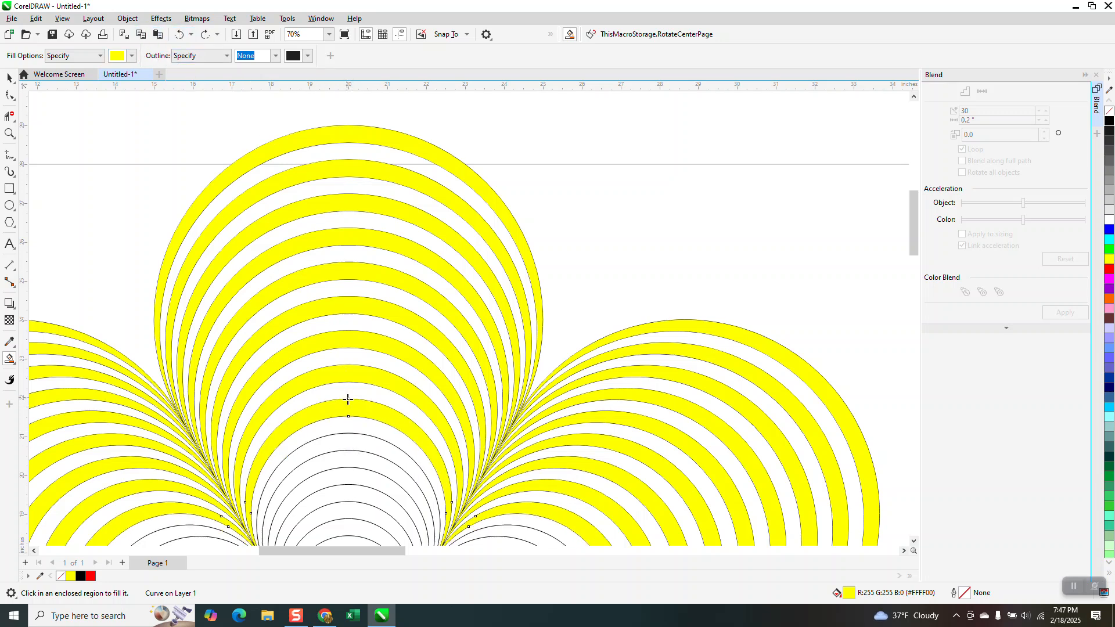
left_click(351, 445)
left_click(351, 476)
left_click(350, 509)
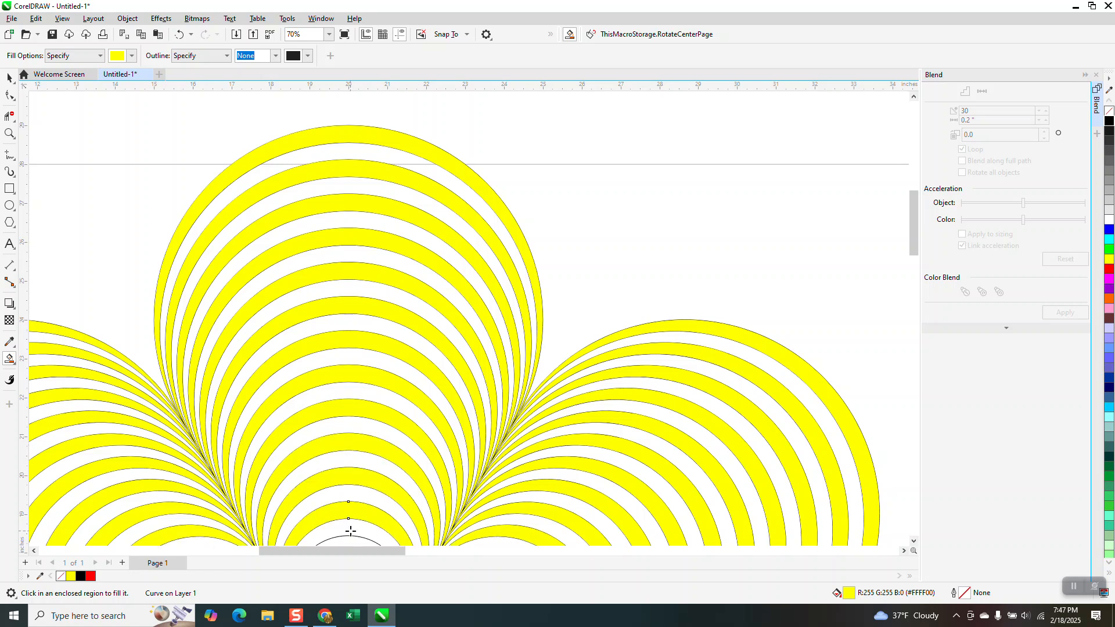
Smart Fill the remaining alternate bands nearest the flower's centre with yellow, leaving the centre shape white
scroll(349, 523, "down", 2)
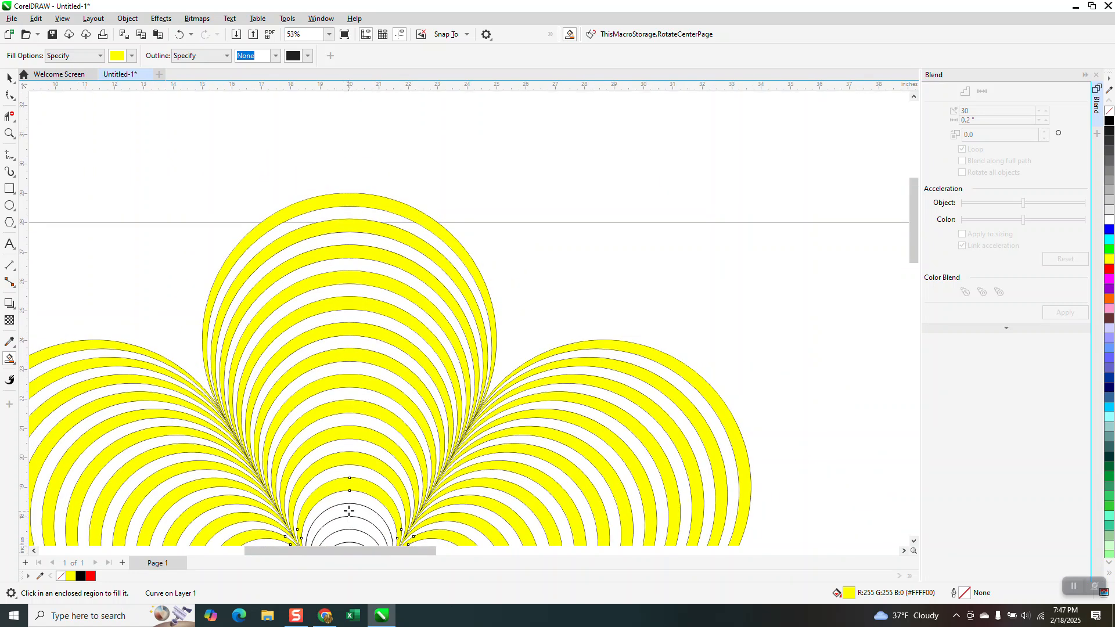
left_click(348, 515)
scroll(328, 297, "down", 2)
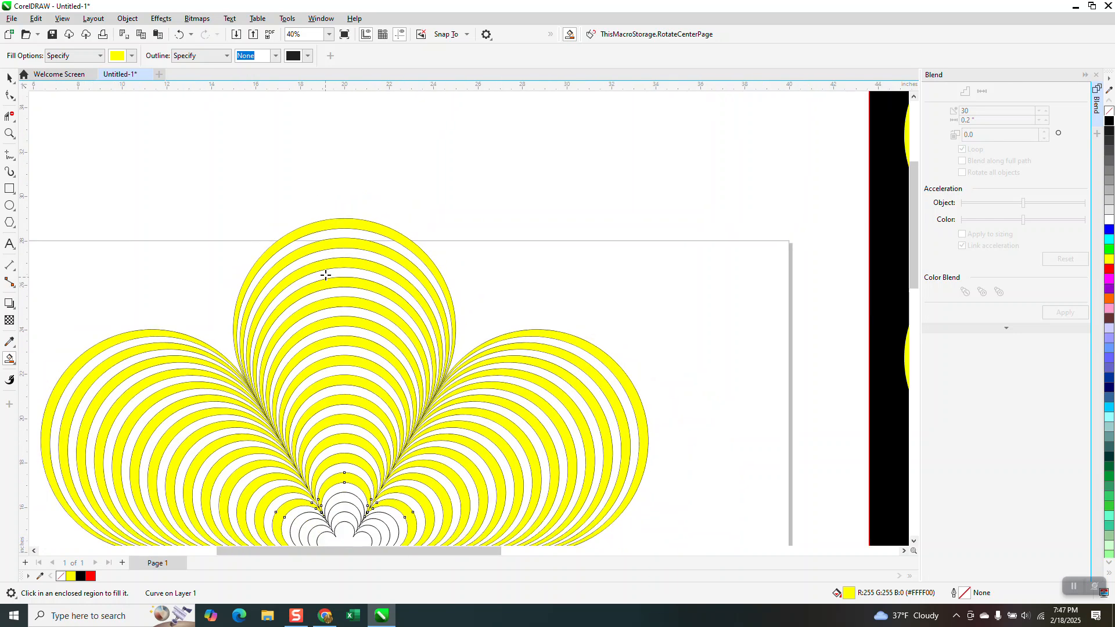
left_click(345, 482)
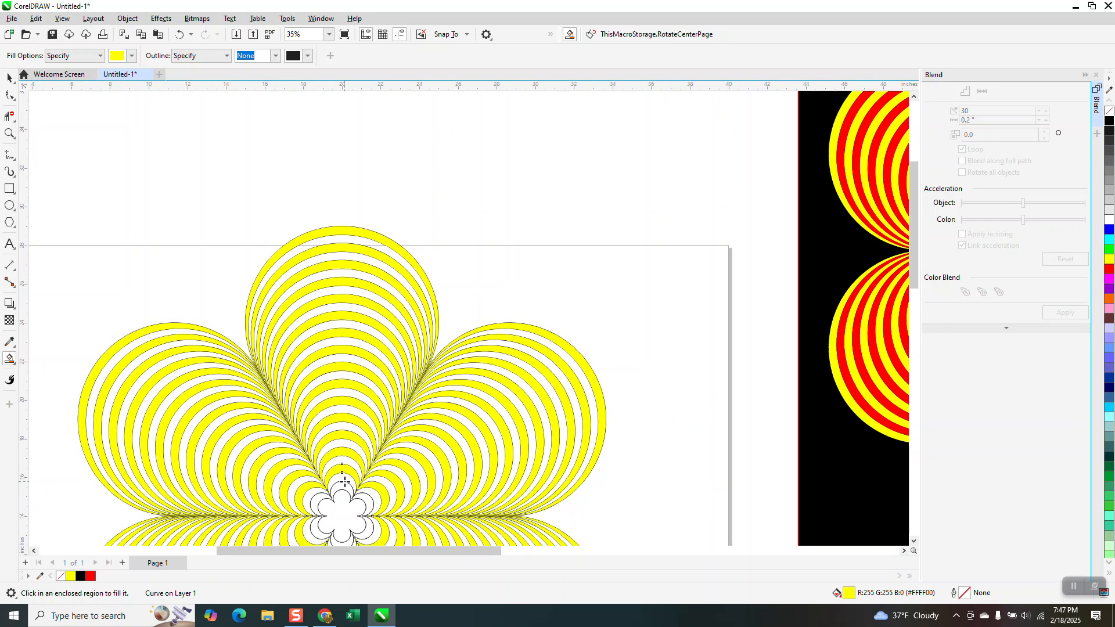
left_click(345, 484)
scroll(321, 249, "down", 2)
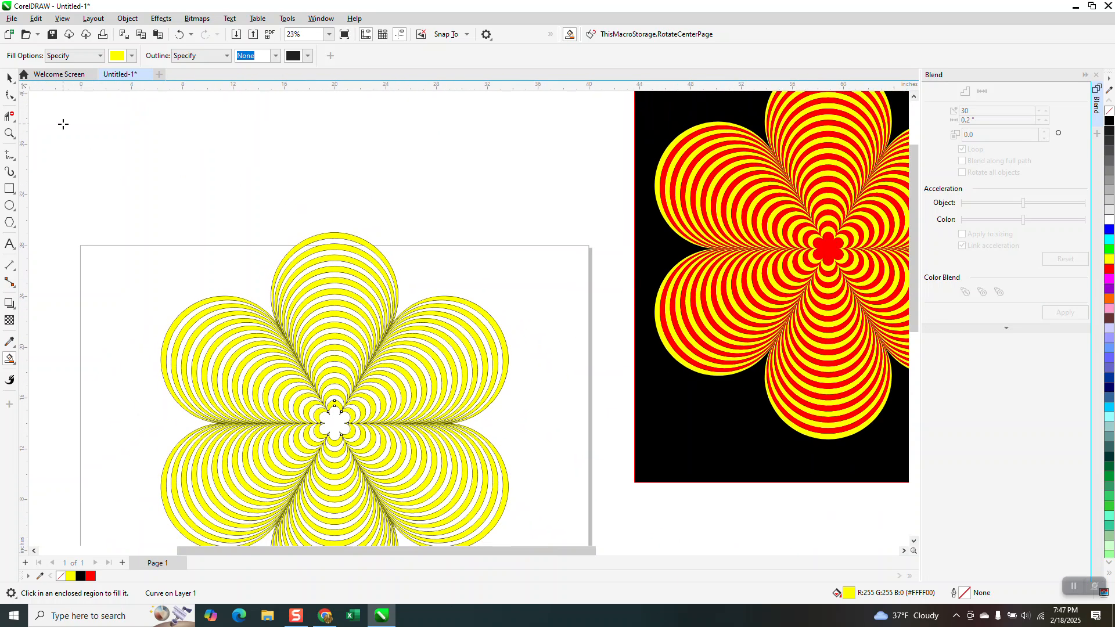
left_click(9, 77)
scroll(342, 138, "down", 2)
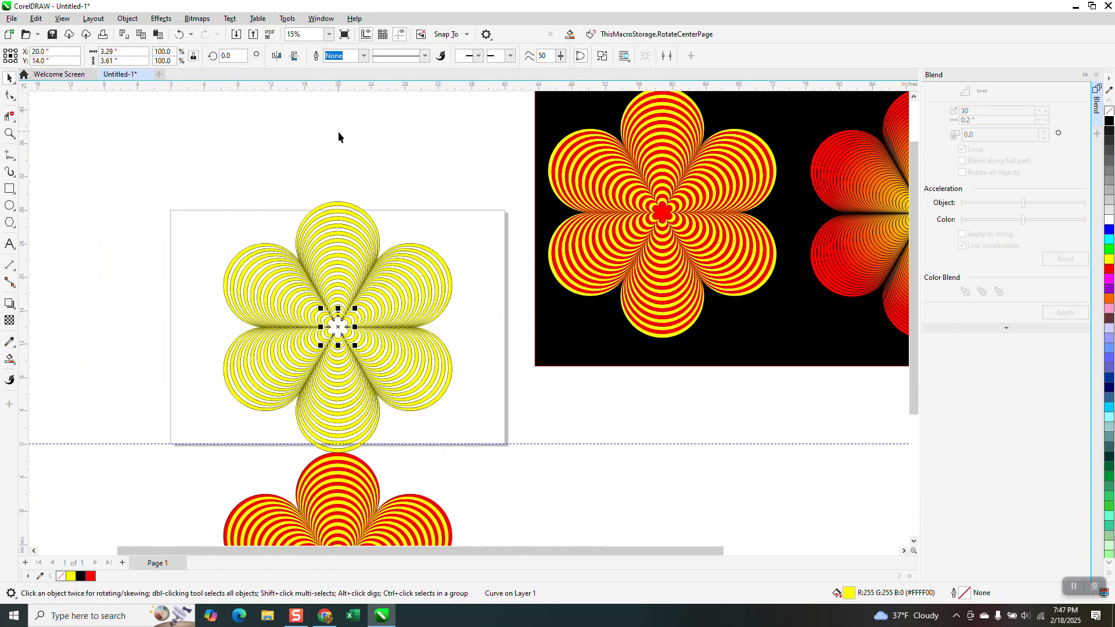
scroll(334, 136, "down", 2)
scroll(245, 329, "down", 1)
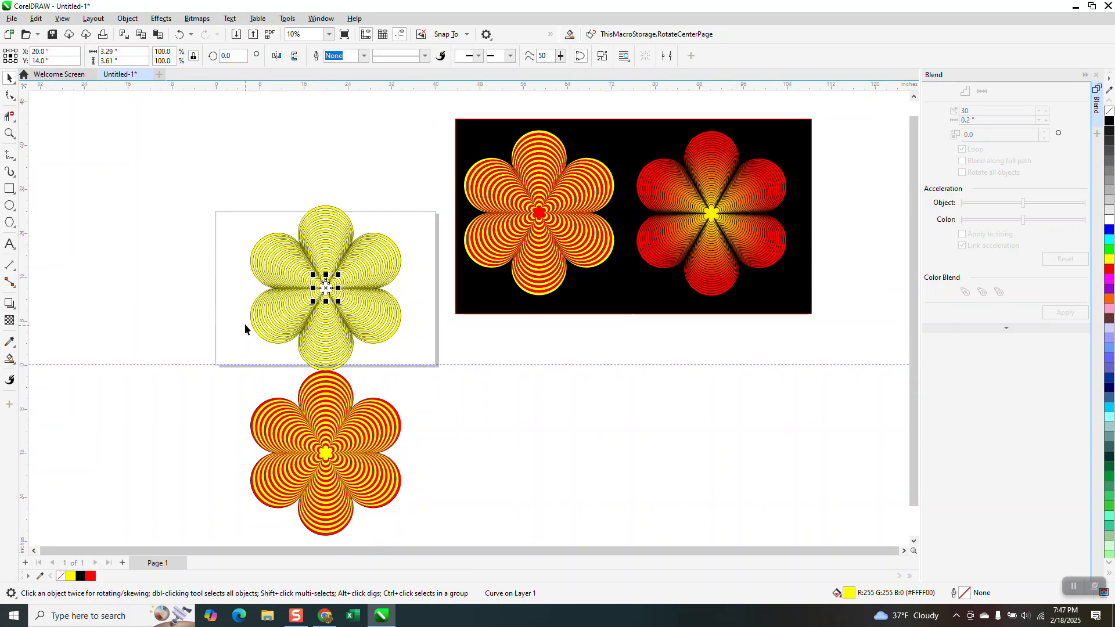
left_click_drag(221, 372, 424, 511)
left_click_drag(324, 455, 545, 442)
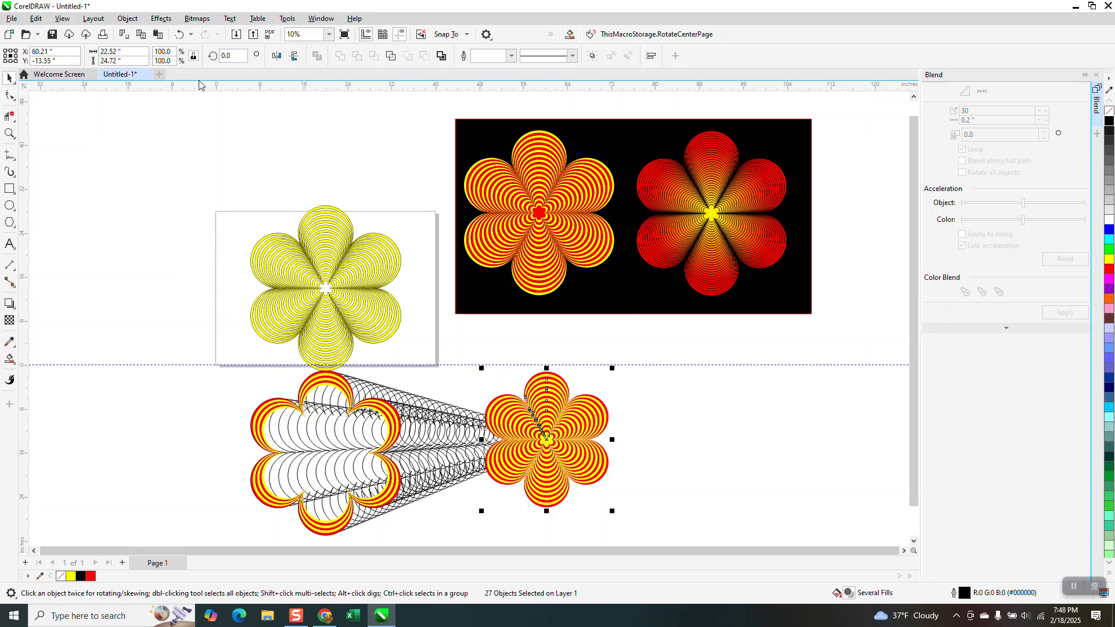
left_click(174, 36)
left_click_drag(227, 358, 270, 427)
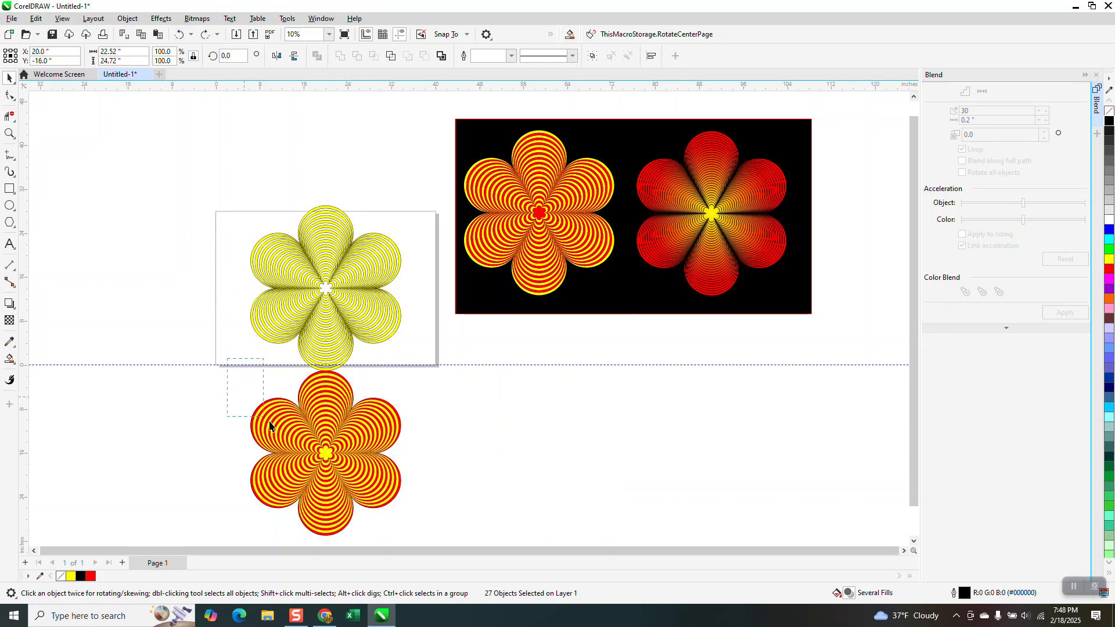
left_click_drag(472, 527, 476, 539)
left_click_drag(340, 429, 501, 410)
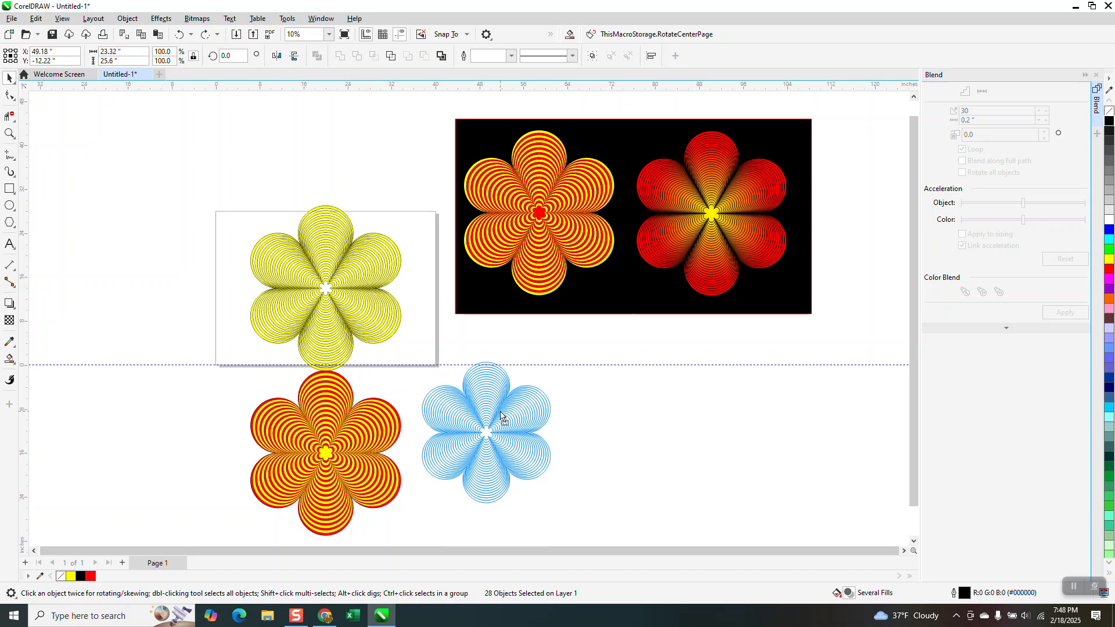
left_click(582, 391)
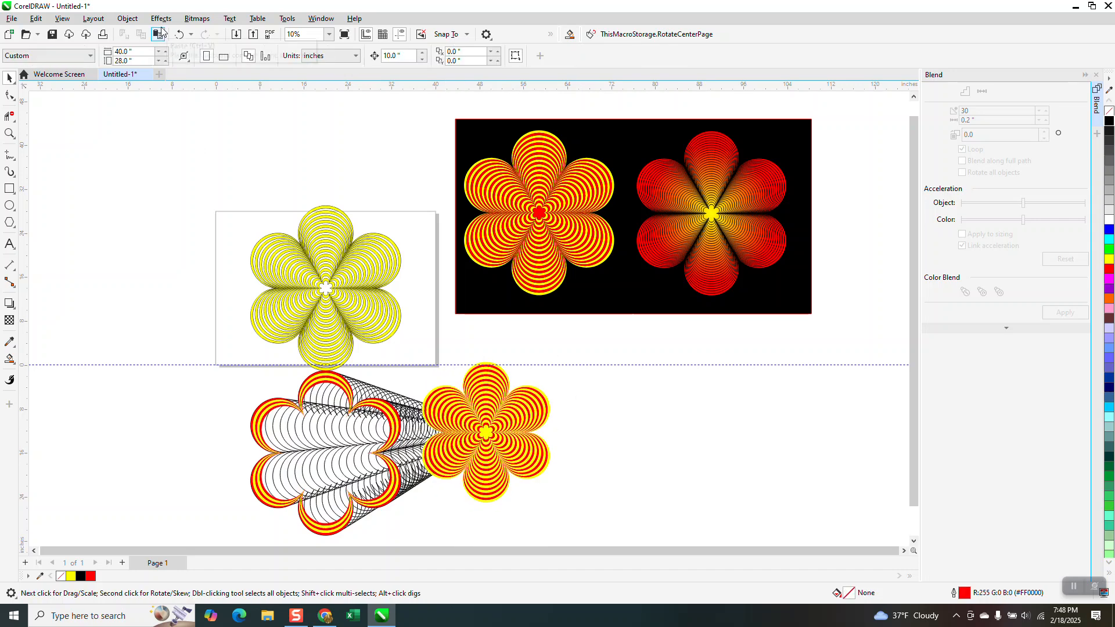
left_click(179, 35)
Move the complete red-and-yellow flower with its outlines from below the page to about X 50.4 inches
mouse_move(233, 356)
left_mouse_down()
mouse_move(399, 511)
mouse_move(477, 550)
left_mouse_up()
left_click_drag(326, 369, 591, 378)
left_click(619, 302)
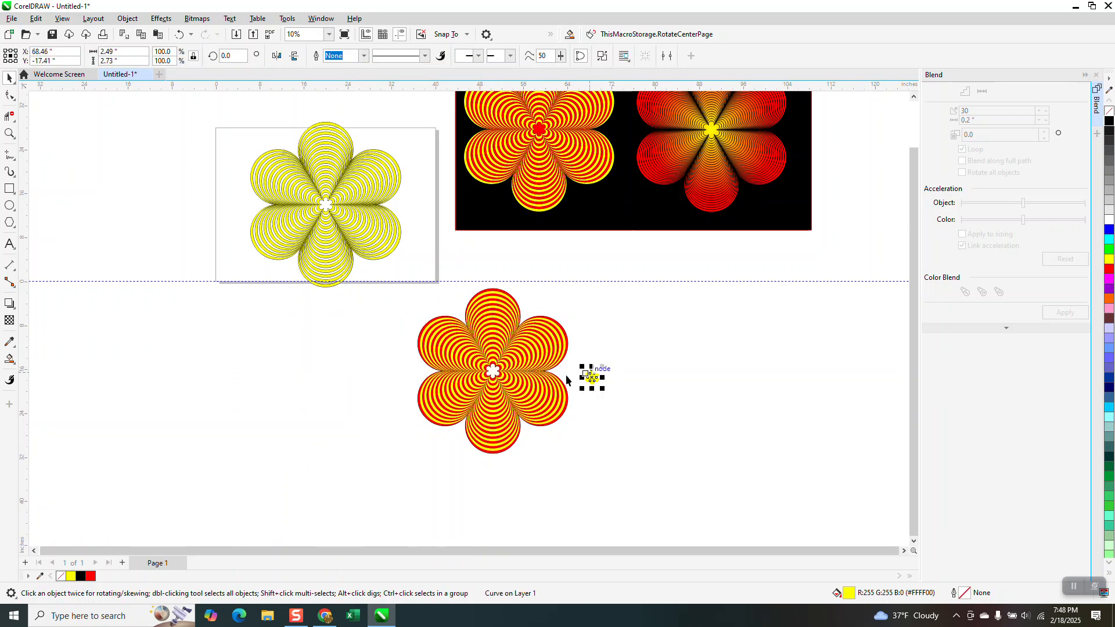
Pull the yellow centre and the innermost yellow band out of the finished flower, and undo both moves
left_click_drag(493, 372, 561, 419)
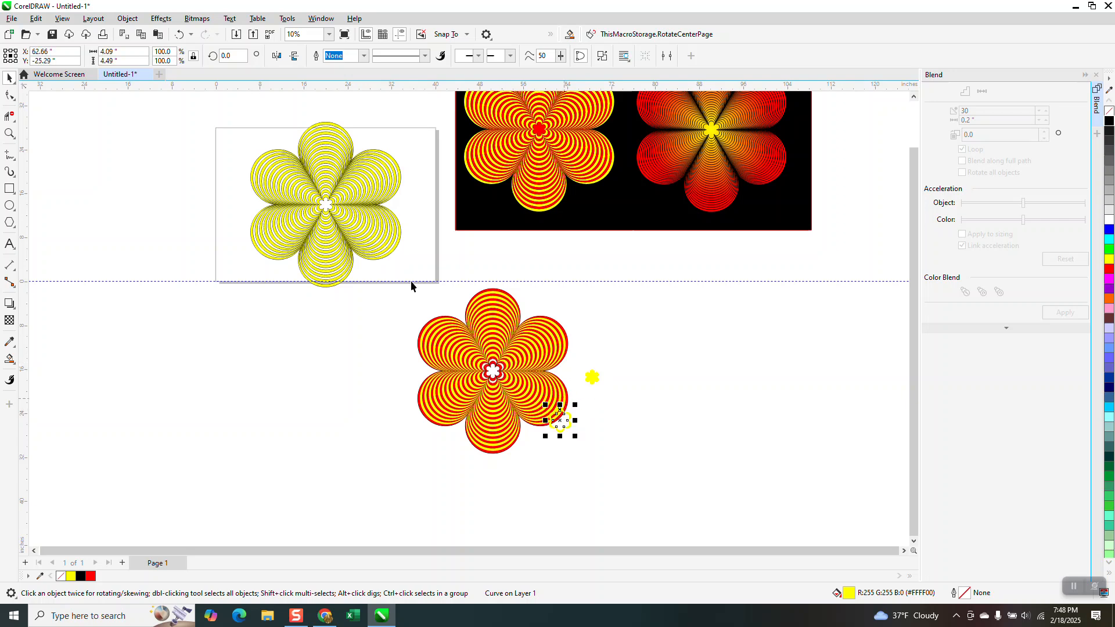
left_click(179, 35)
left_click(178, 35)
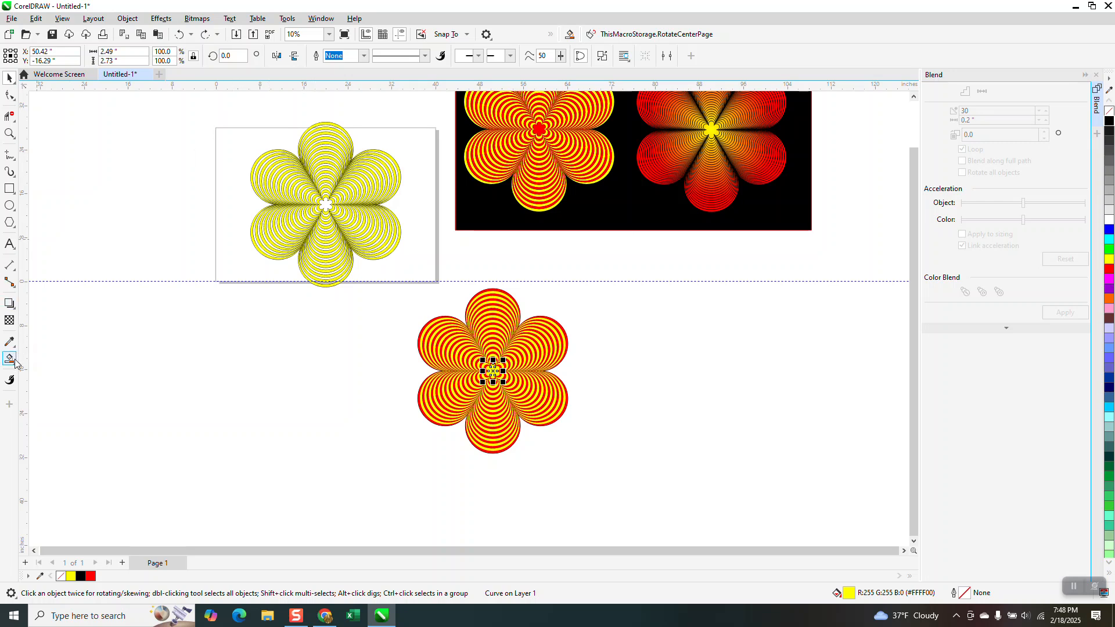
Group all objects of the yellow-banded flower and draw a rectangle enclosing it, about 30.65 by 32.46 inches
left_click_drag(226, 105, 426, 294)
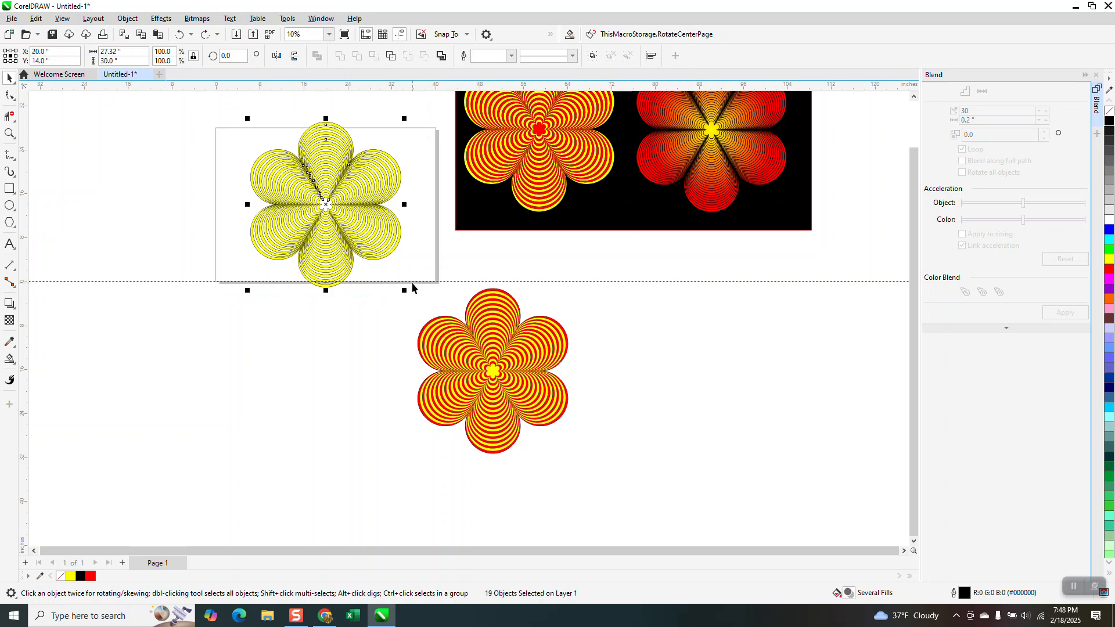
key("ctrl+g")
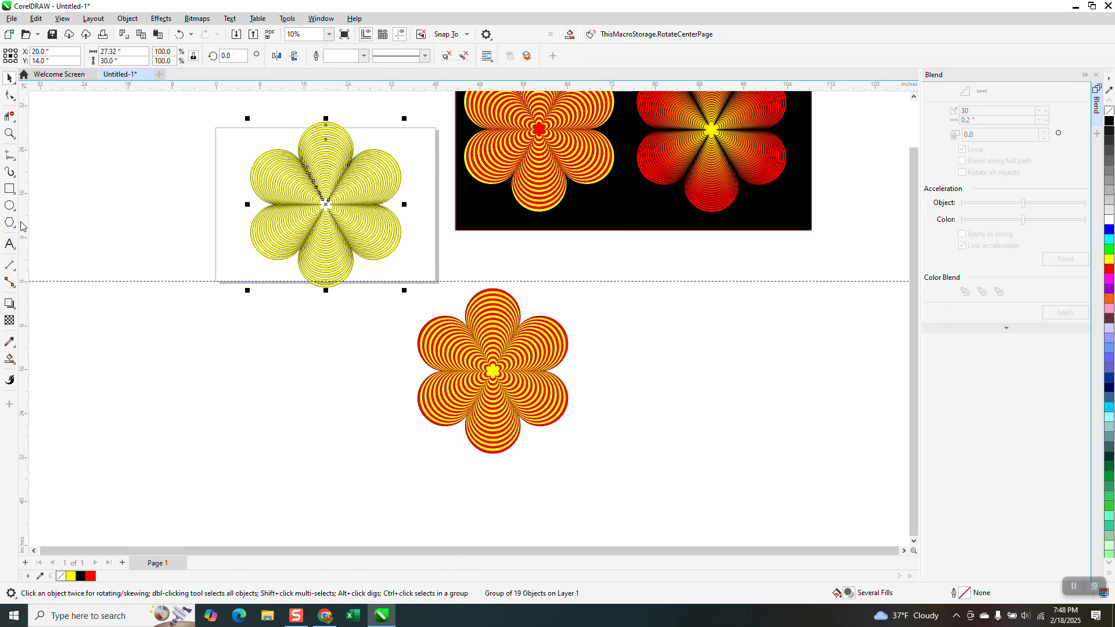
left_click(11, 135)
left_click_drag(217, 117, 511, 313)
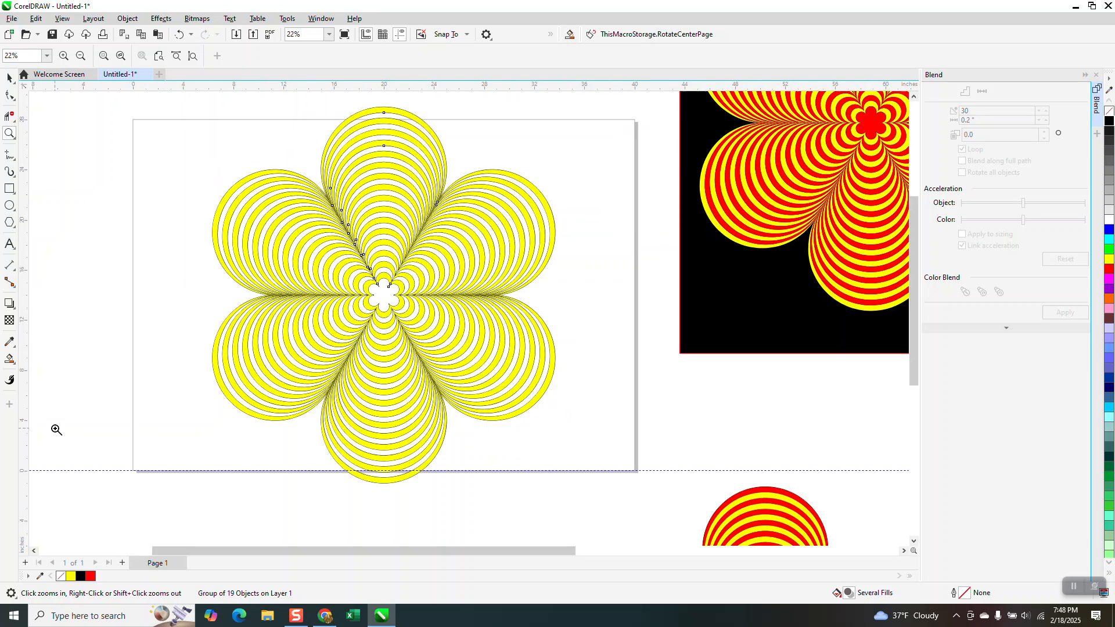
left_click(9, 359)
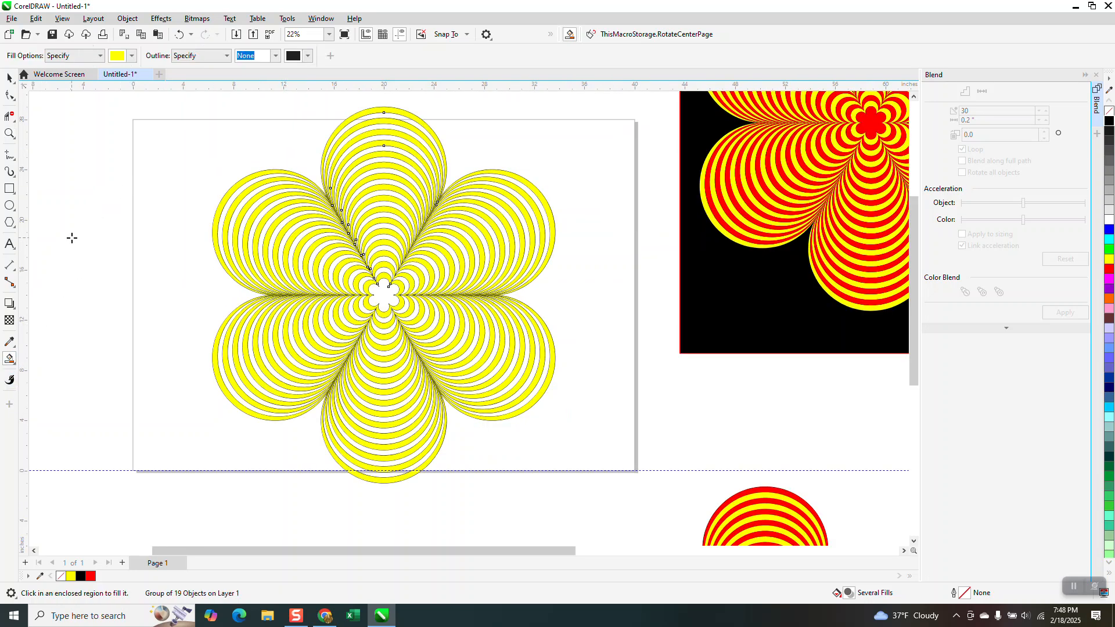
left_click(10, 189)
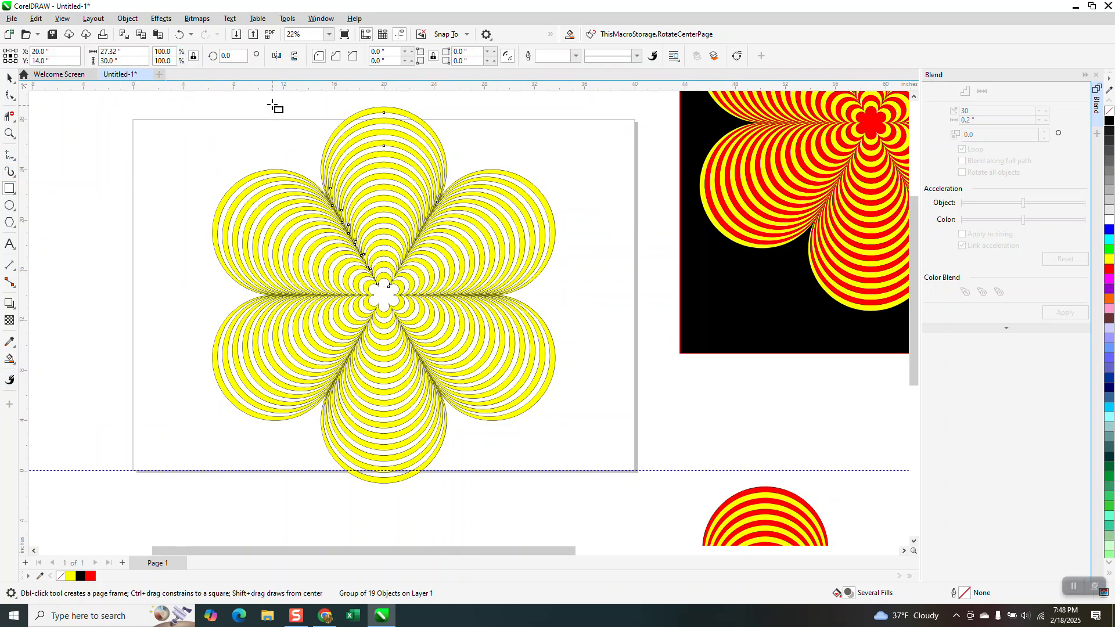
left_click_drag(206, 98, 590, 482)
left_click_drag(398, 485, 398, 509)
Smart Fill the area between the rectangle and the flower with yellow and move the filled piece off the page beside it
left_click(9, 359)
left_click(222, 295)
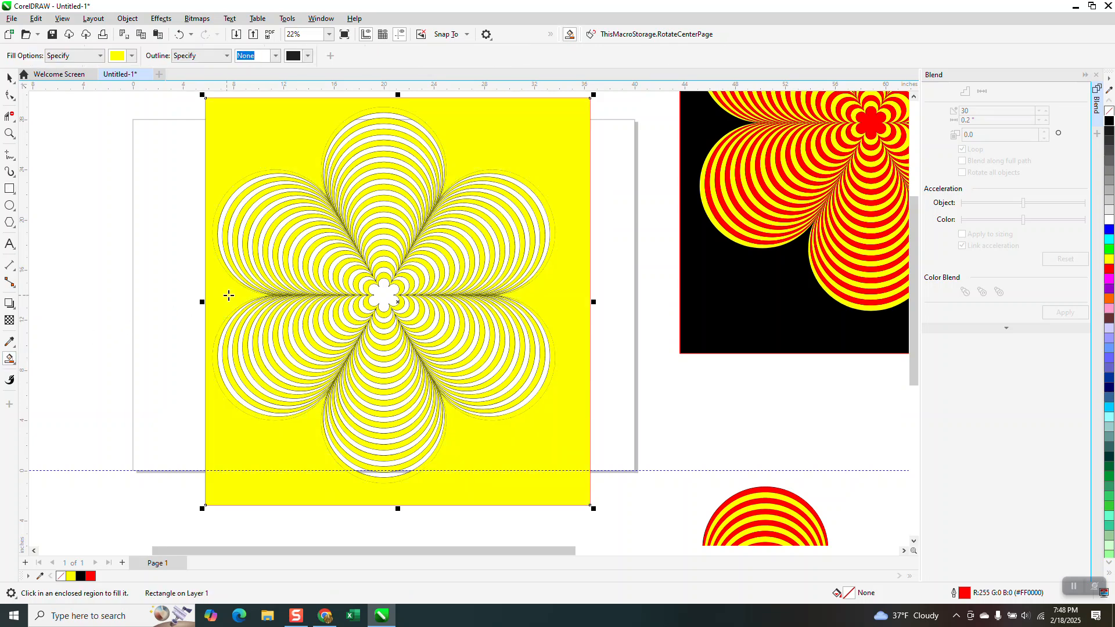
scroll(242, 305, "down", 2)
key("Left")
key("Left")
key("Left")
key("Left")
key("Left")
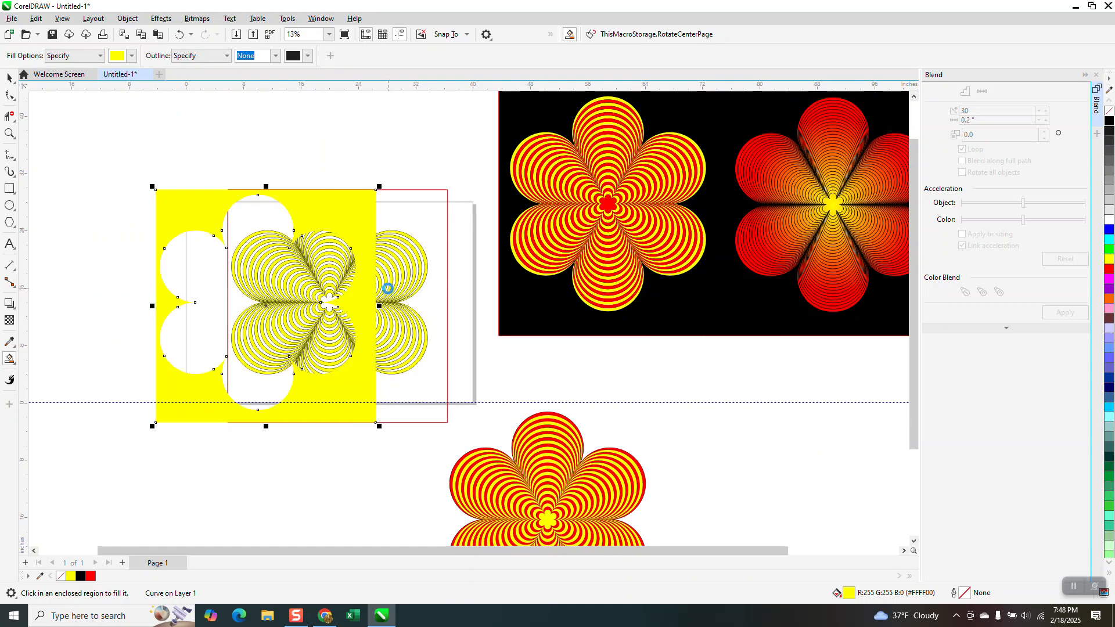
scroll(457, 299, "down", 1)
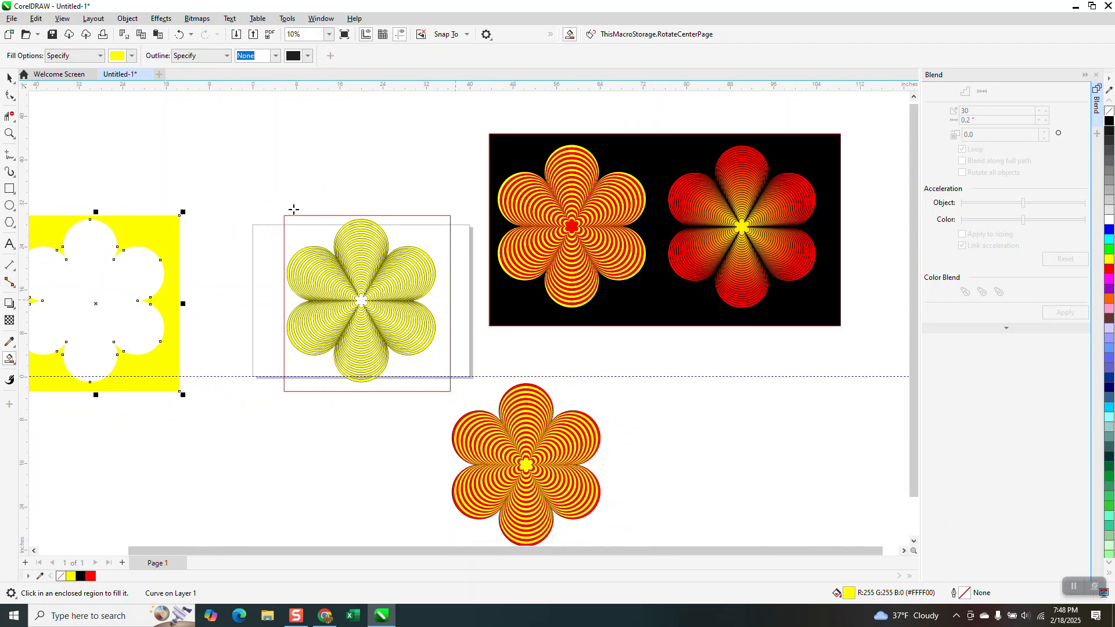
Smart Fill the flower-shaped opening in the yellow piece with red and move the red flower onto the yellow-banded flower
left_click(132, 56)
left_click(223, 128)
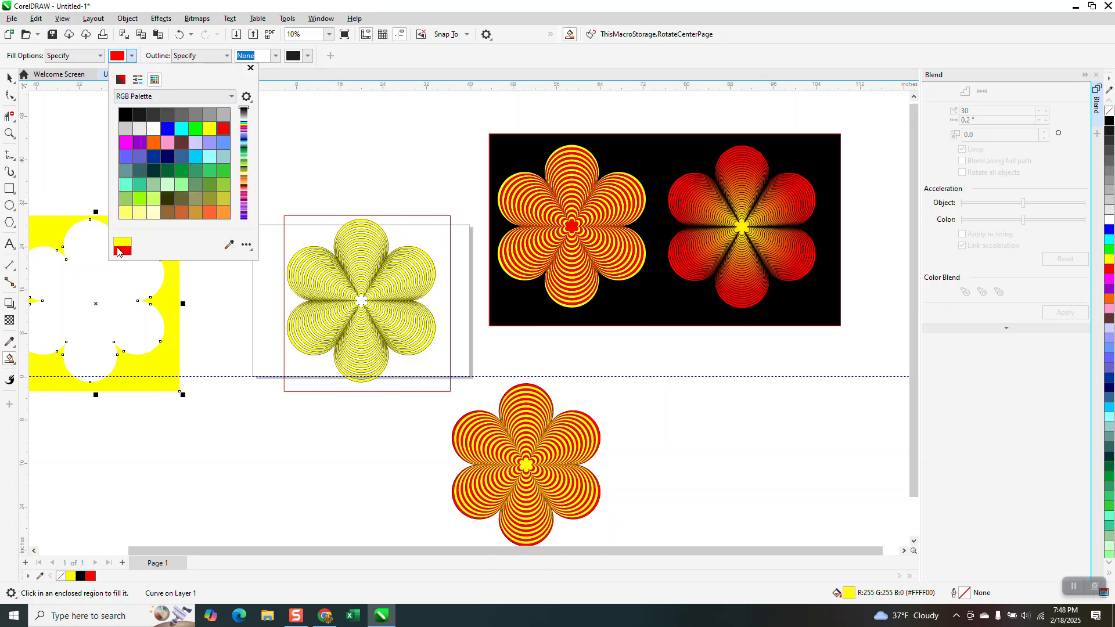
left_click(97, 297)
left_click(101, 292)
key("Right")
key("Right")
key("Right")
key("Right")
key("Right")
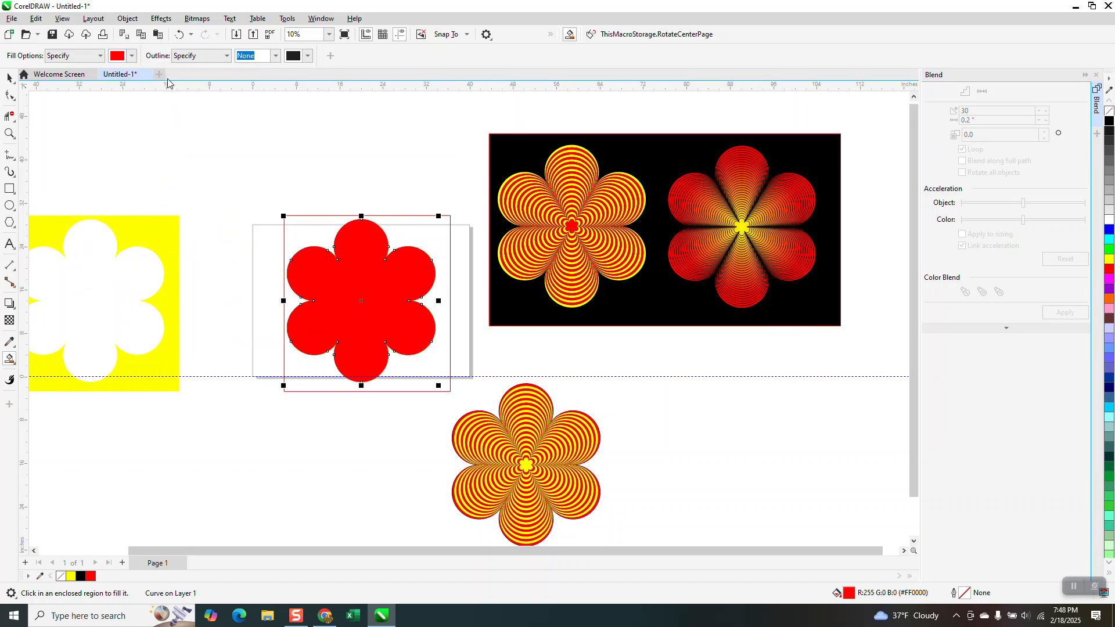
Send the solid red flower to the back of the page, behind the yellow bands
left_click(129, 19)
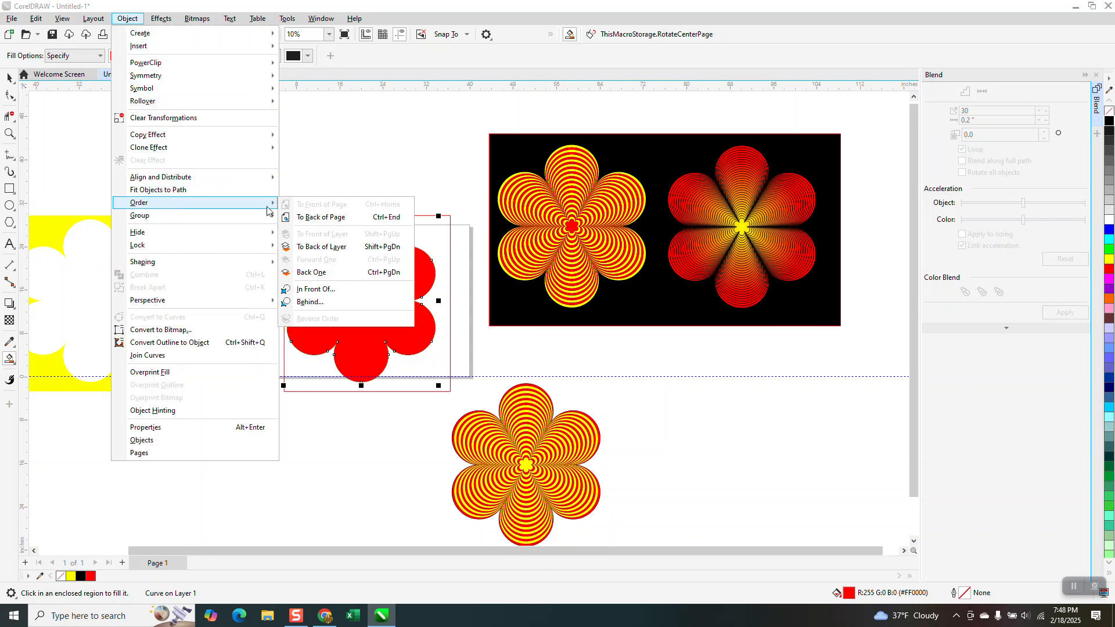
left_click(302, 216)
left_click(12, 134)
left_click_drag(324, 224, 510, 374)
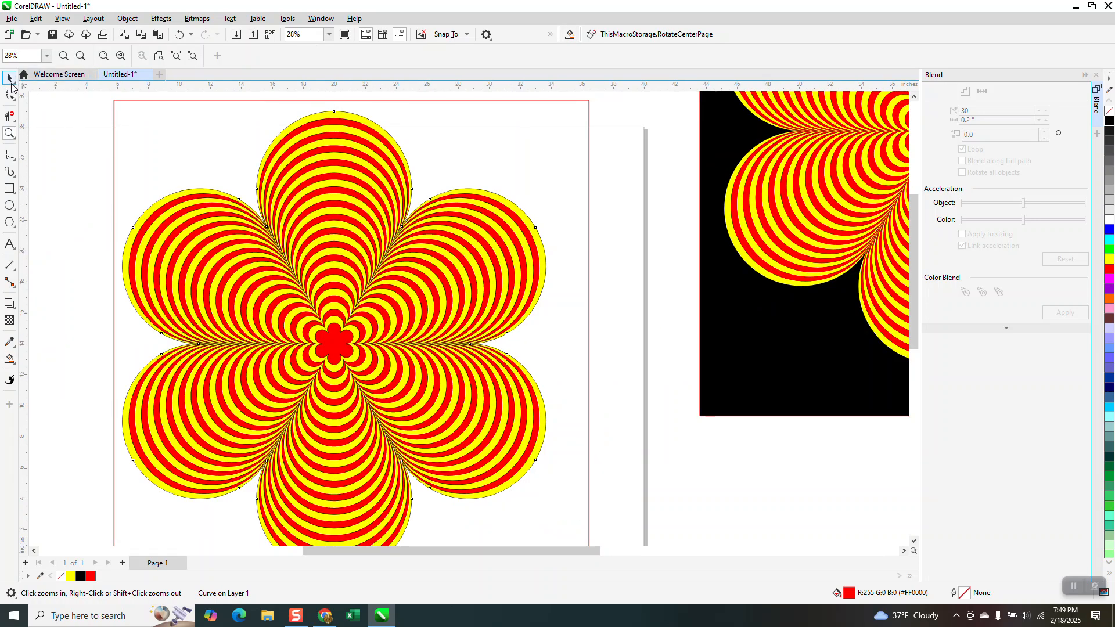
Delete the rectangle surrounding the flower on the page
left_click(10, 78)
left_click(332, 116)
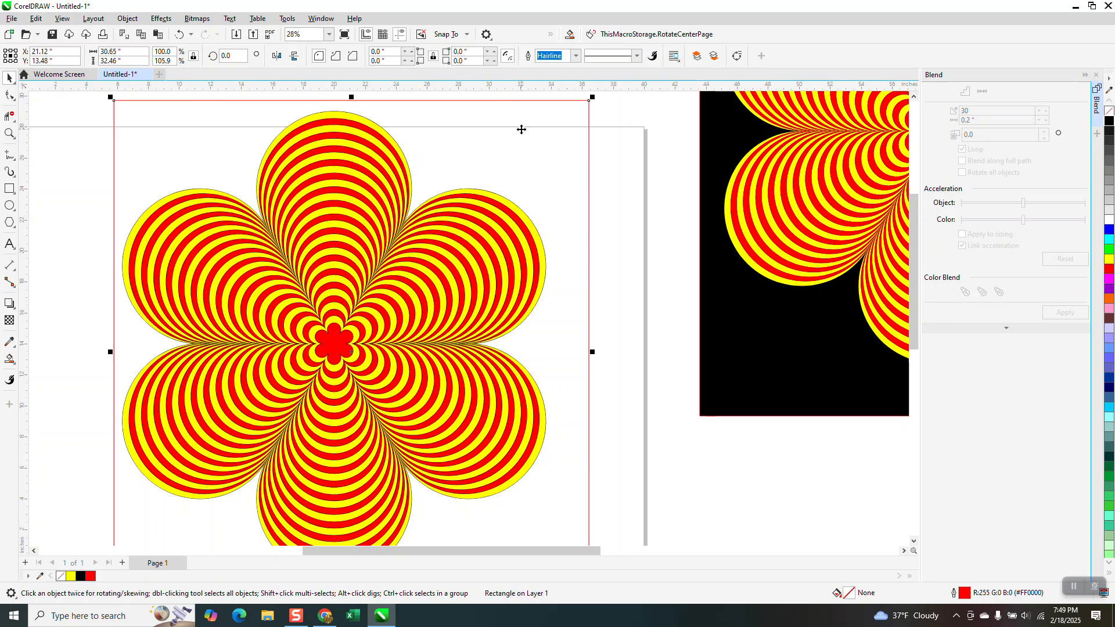
key("Delete")
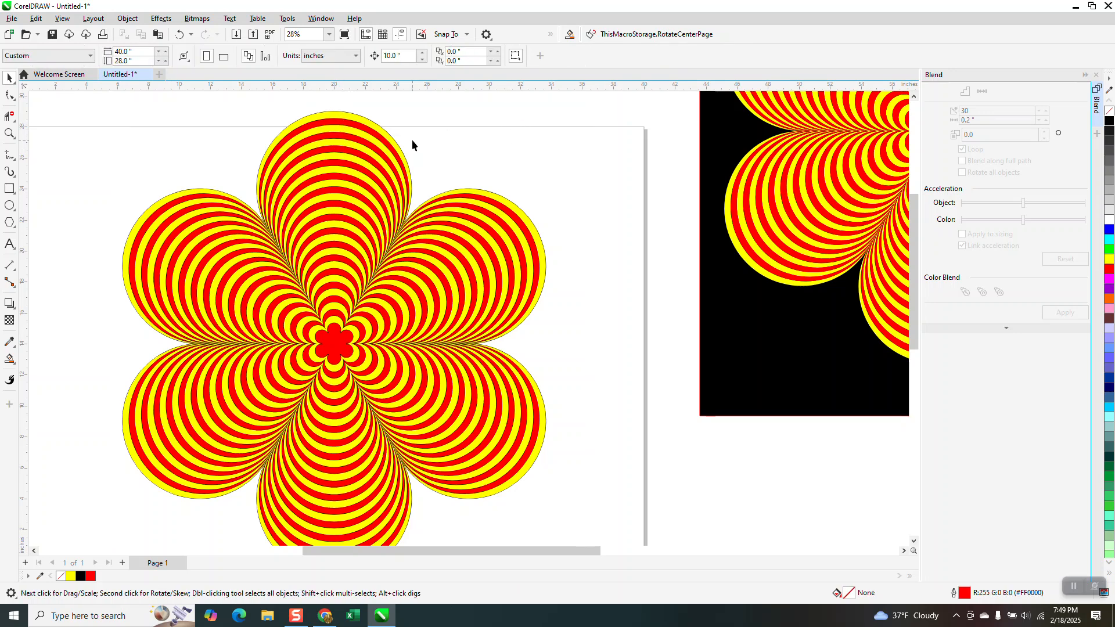
Move the grouped yellow bands and the solid red flower behind them to X 10 inches, keeping them aligned
left_click(363, 134)
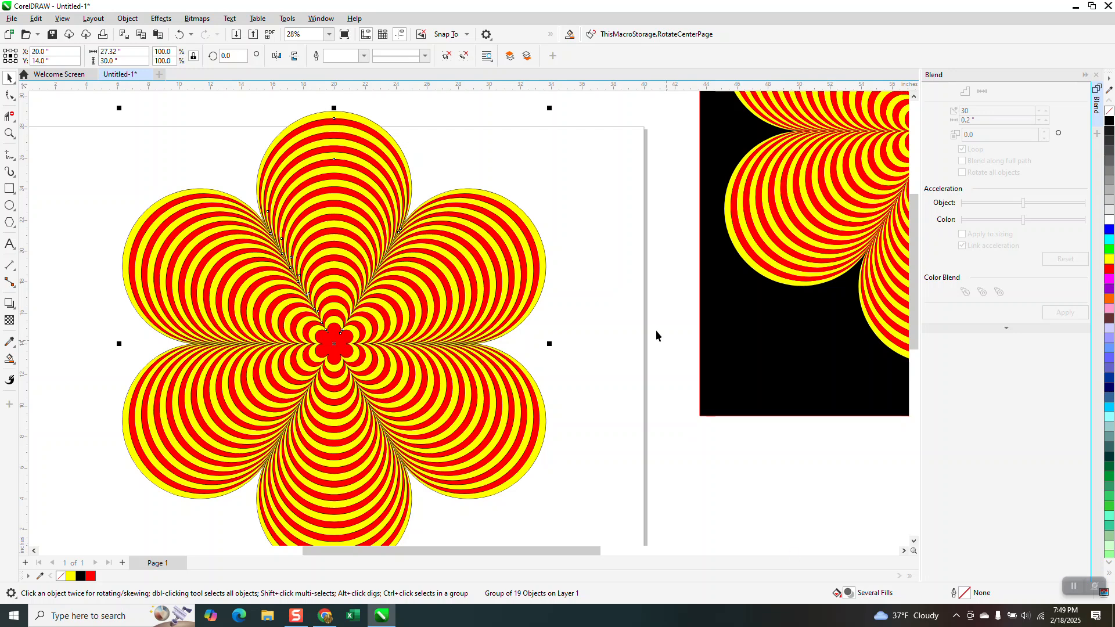
scroll(560, 295, "down", 1)
key("Left")
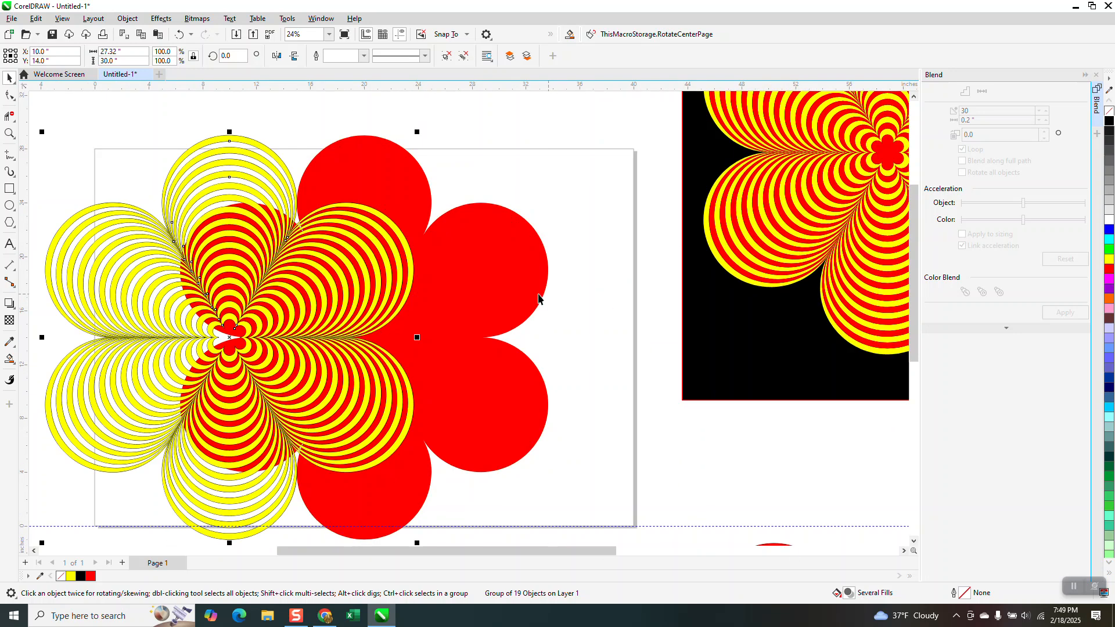
left_click(510, 280)
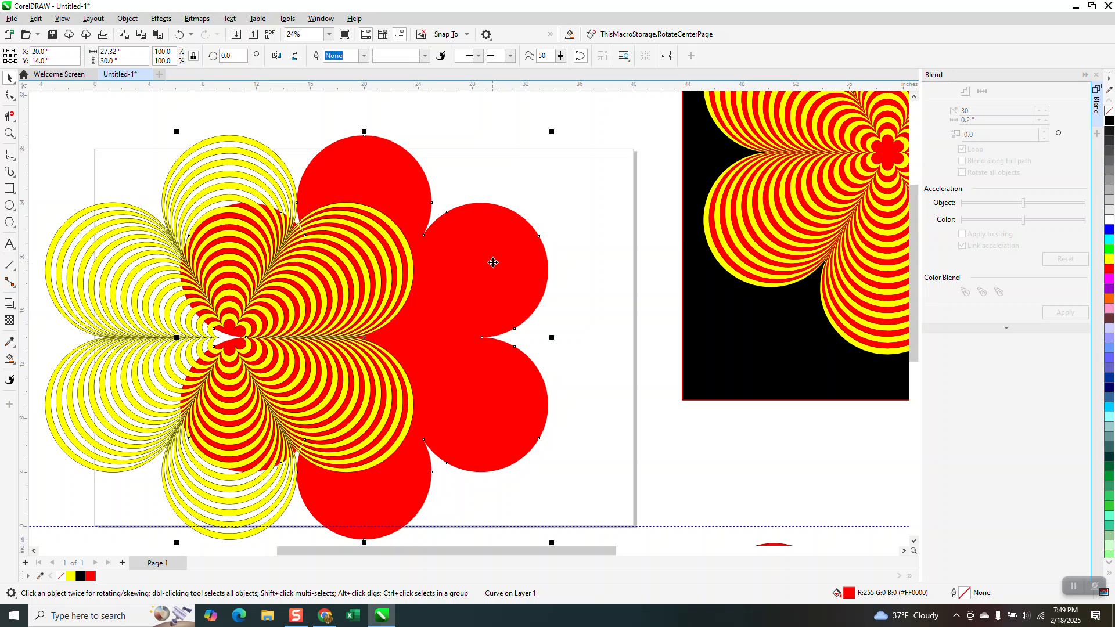
key("Left")
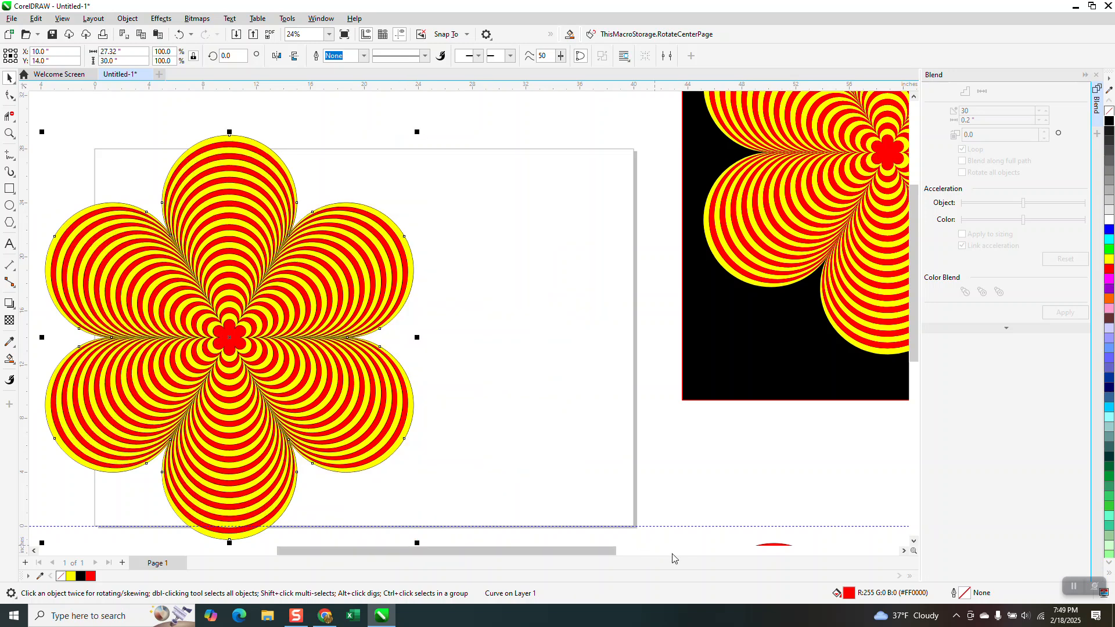
Apply an elliptical fountain fill to the red backing flower, with its white start colour placed at the flower's centre
left_click(15, 366)
left_click(44, 357)
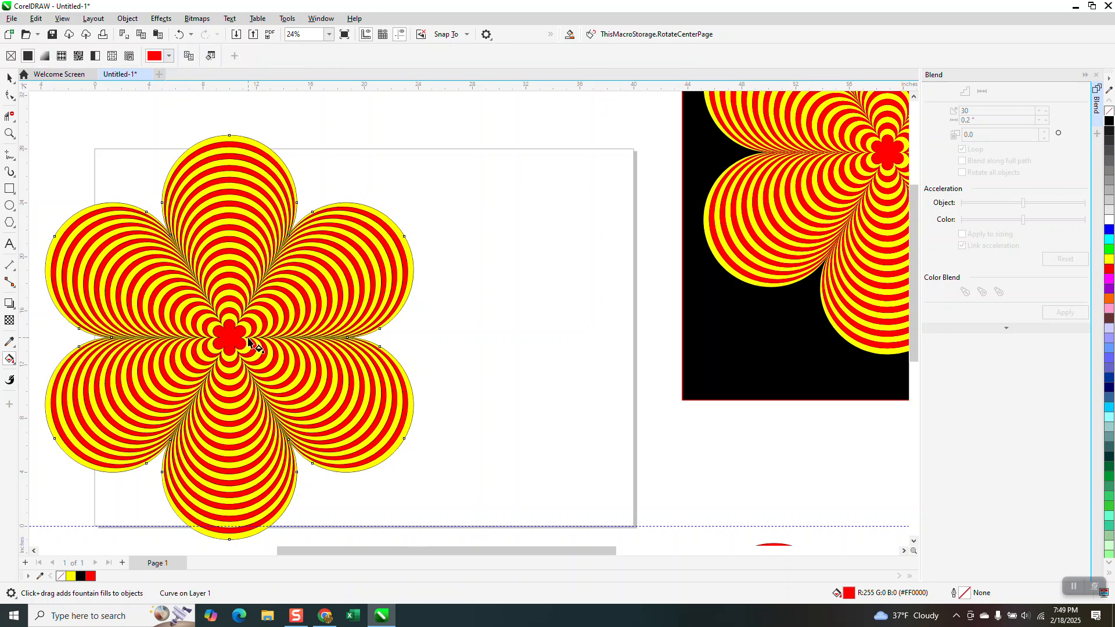
left_click_drag(235, 334, 336, 289)
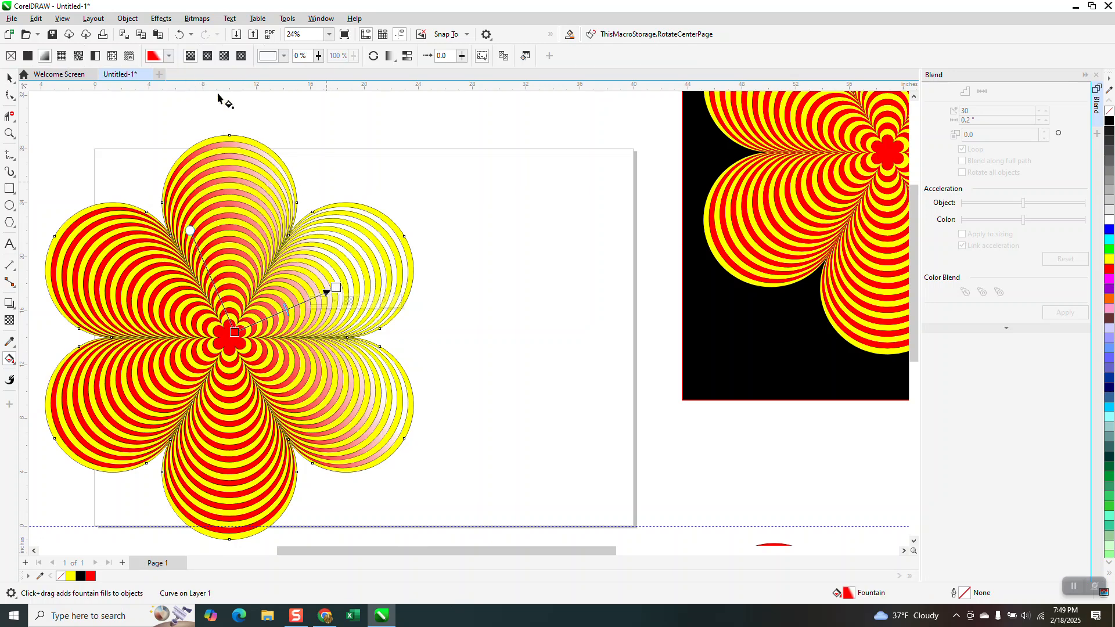
left_click(206, 57)
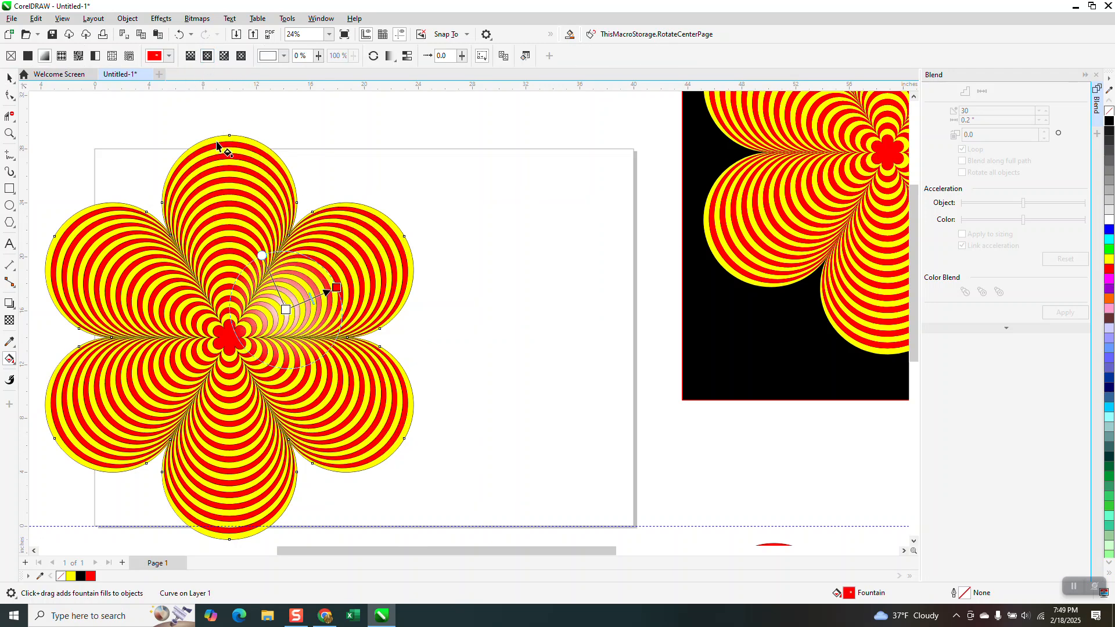
left_click_drag(285, 309, 229, 337)
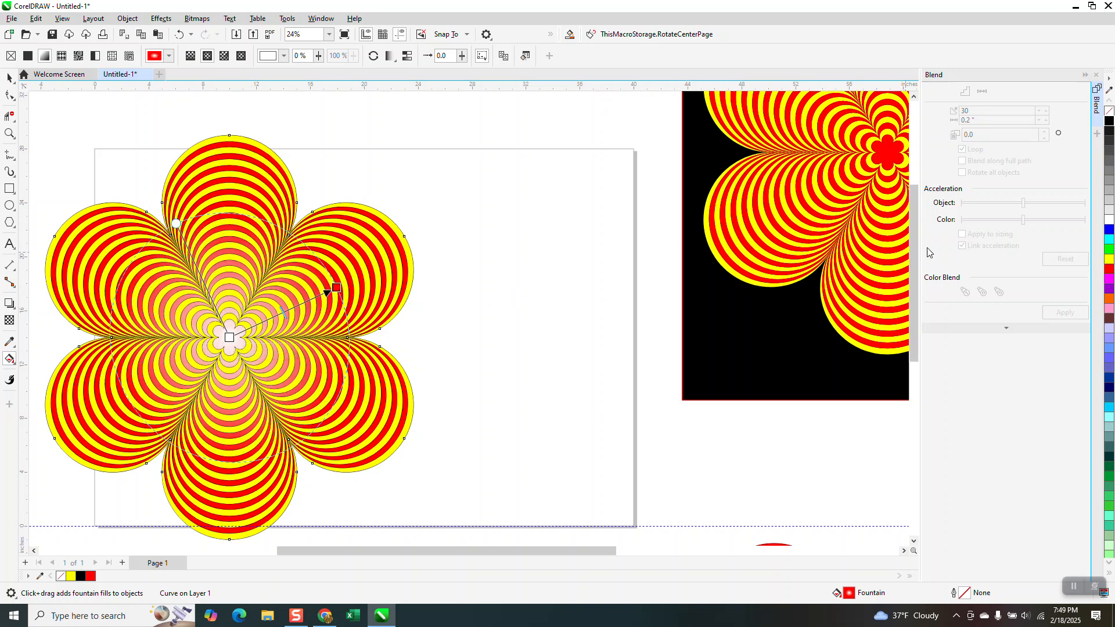
Colour the centre of the backing flower's fountain fill yellow and try a larger, then a smaller fill radius
left_click_drag(1109, 266, 231, 338)
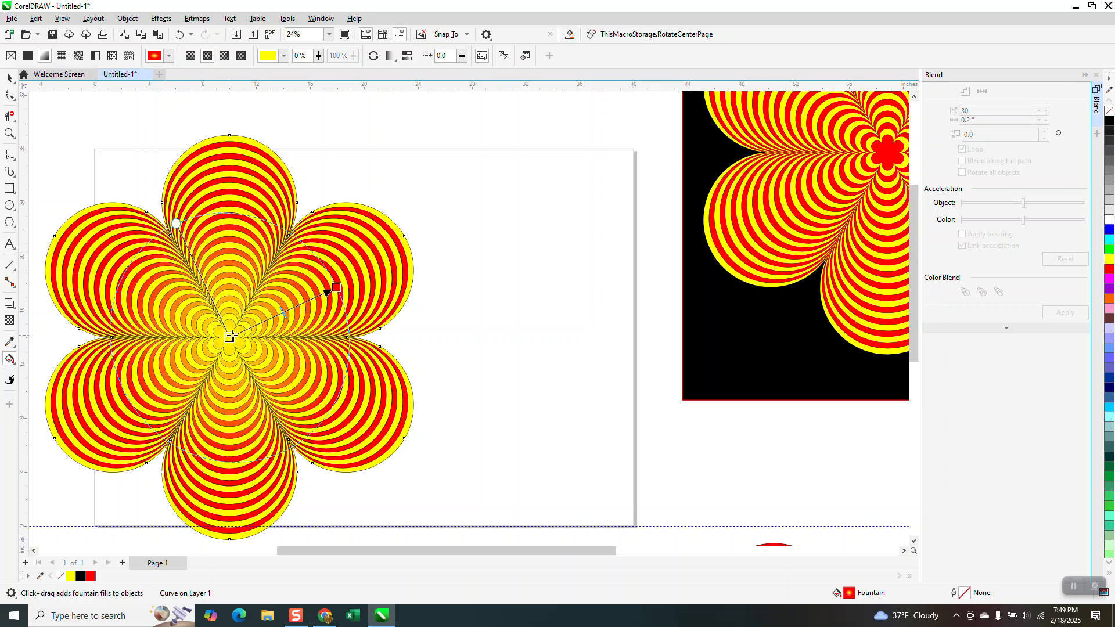
left_click_drag(337, 286, 399, 253)
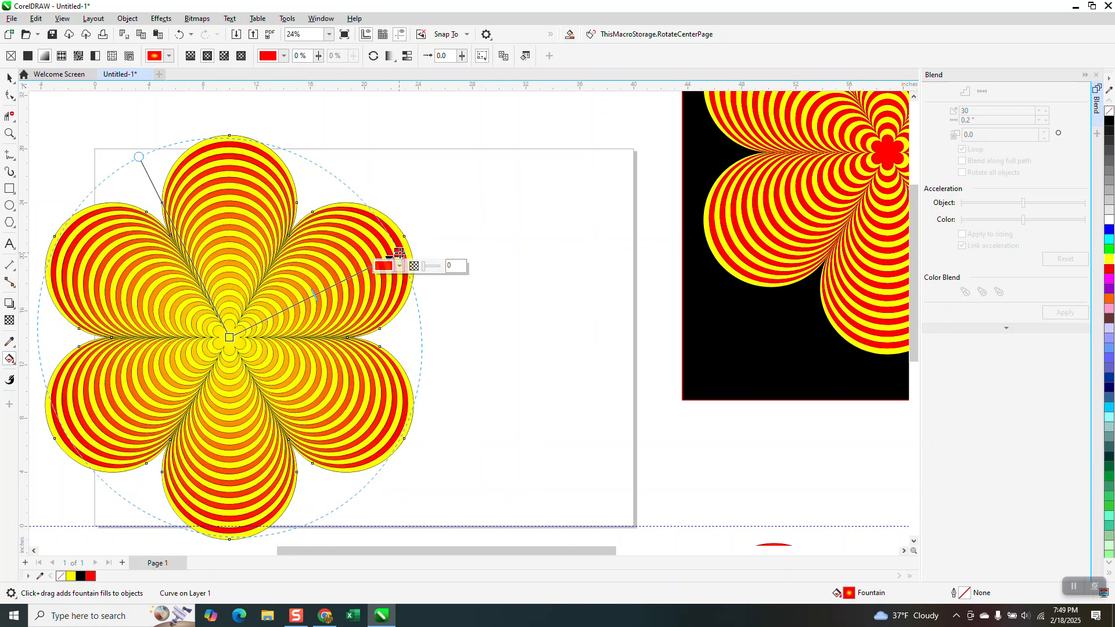
left_click_drag(399, 253, 313, 291)
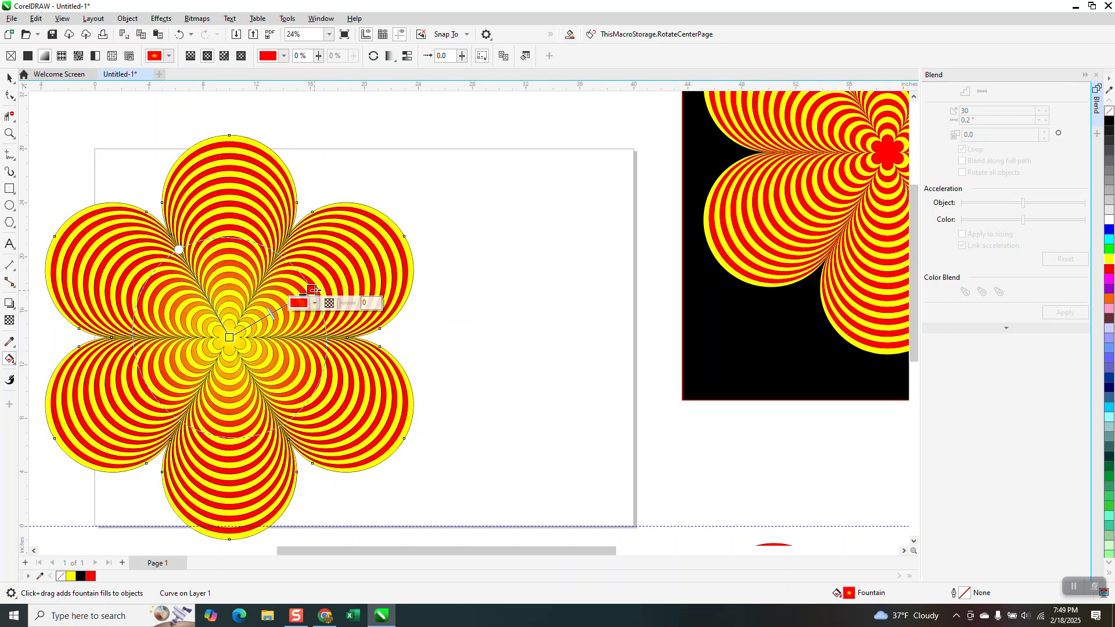
Set the fountain fill's centre colour to red, try yellow as its outer colour, and undo each yellow attempt
left_click_drag(1111, 270, 230, 337)
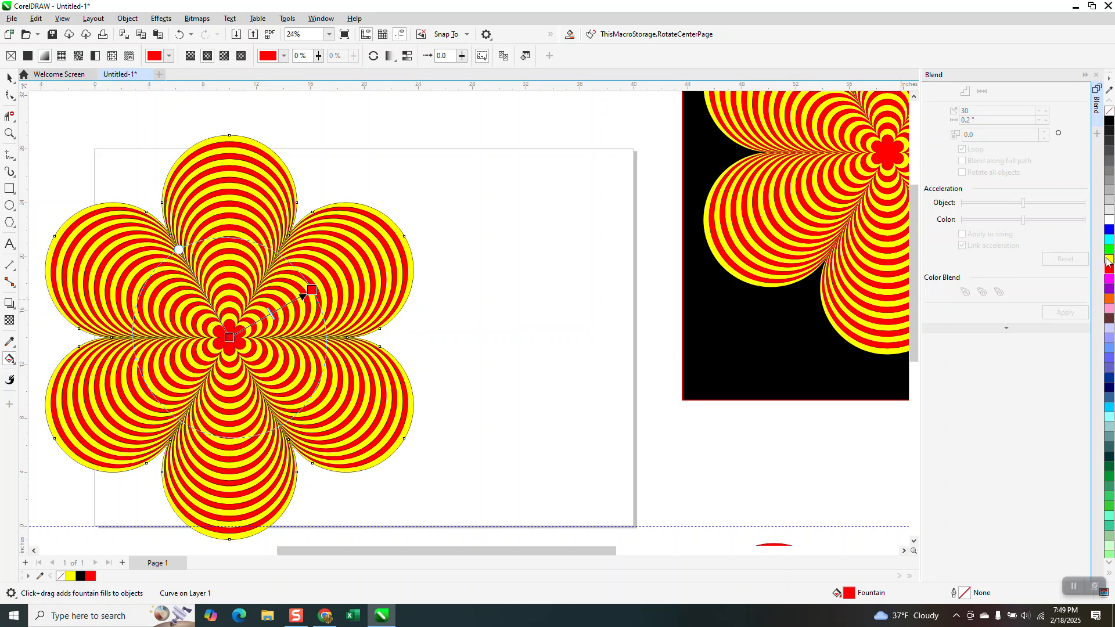
left_click_drag(873, 299, 312, 290)
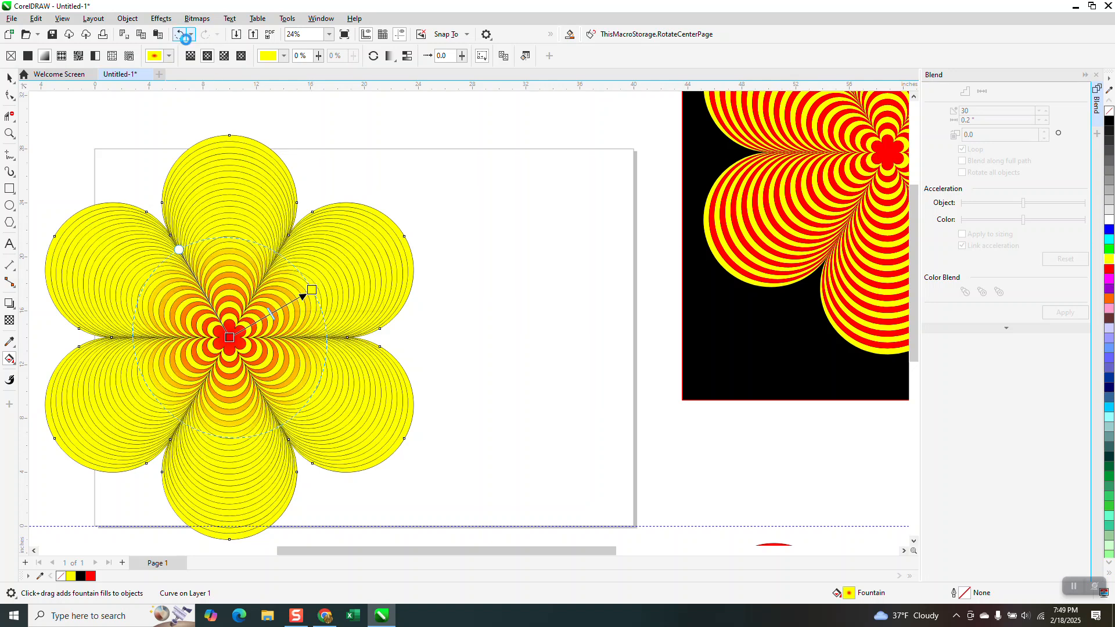
left_click(181, 35)
left_click_drag(1110, 265, 312, 290)
left_click(179, 34)
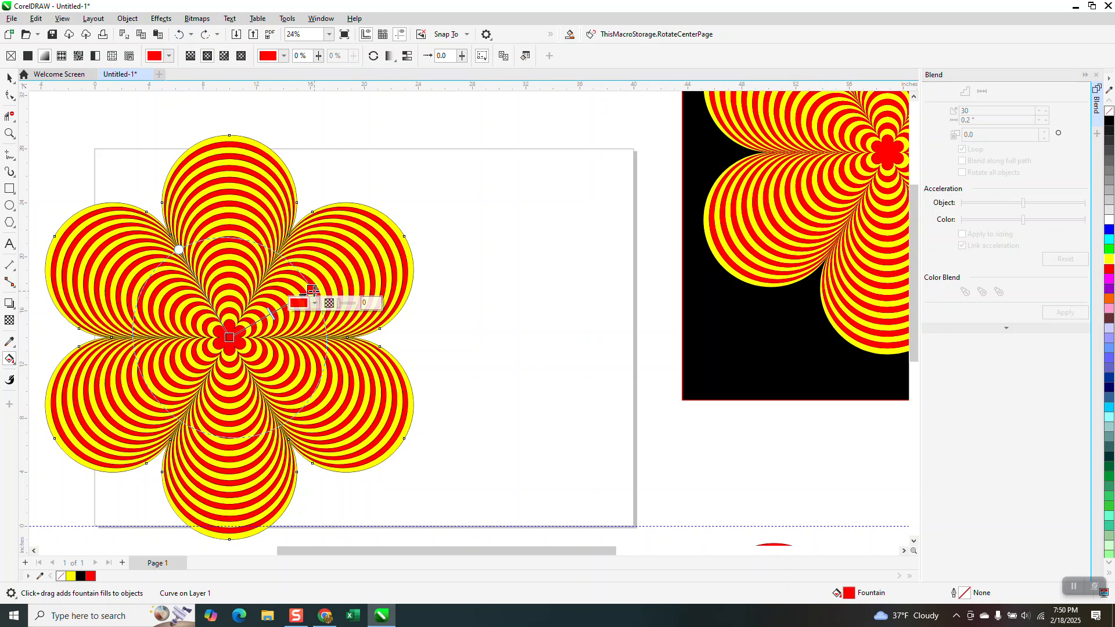
Extend the fountain fill's outer end to the upper-right petal's edge and change its end colour to yellow, finally to purple
left_click_drag(314, 289, 413, 232)
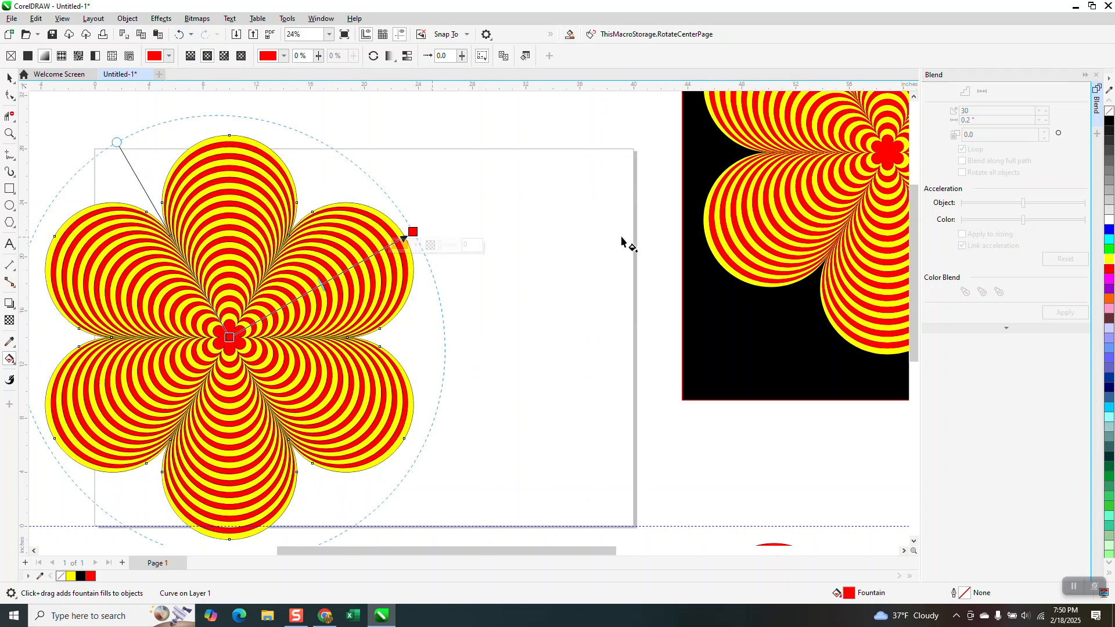
left_click_drag(1056, 260, 413, 232)
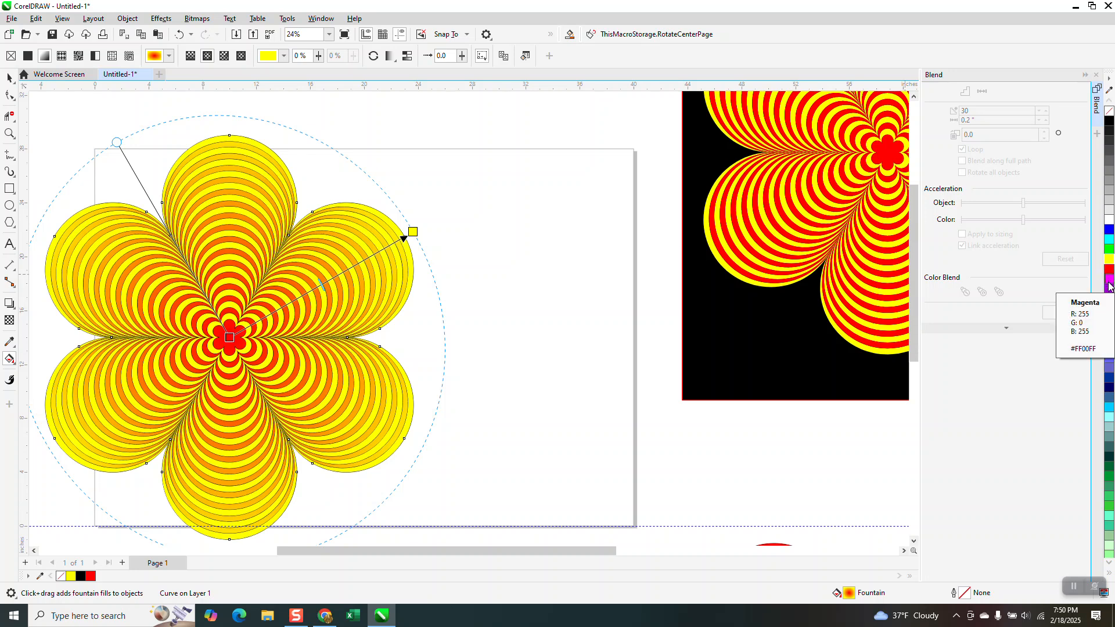
left_click_drag(1110, 287, 413, 231)
Stretch the black background rectangle leftward to make room for a third flower beside the two on it
scroll(428, 235, "down", 1)
scroll(430, 235, "down", 1)
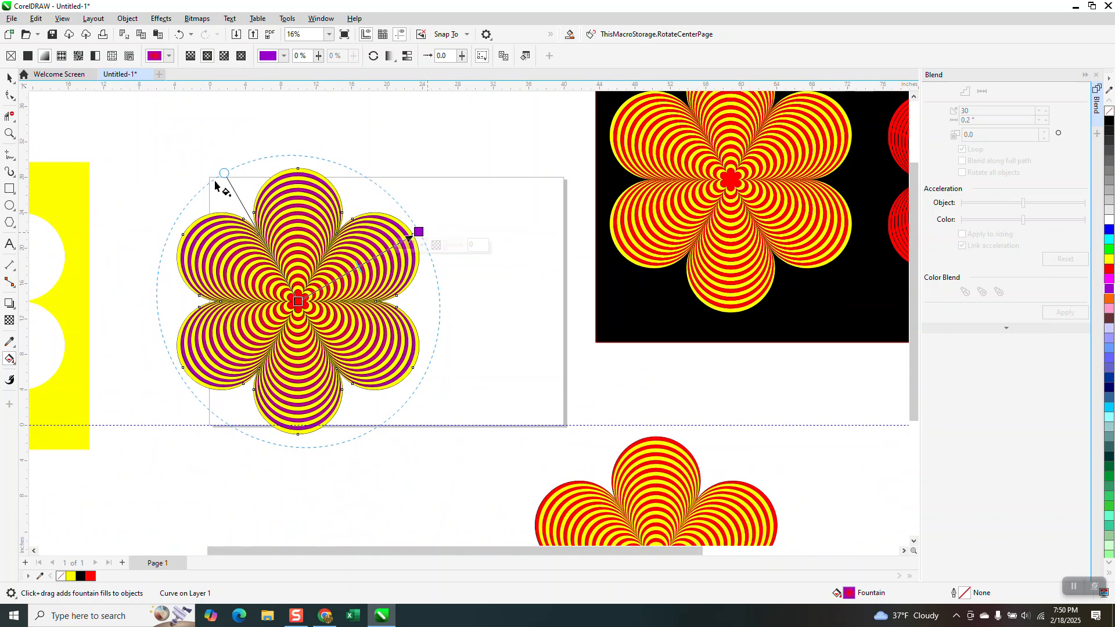
left_click(10, 77)
scroll(421, 199, "down", 1)
scroll(421, 199, "down", 1)
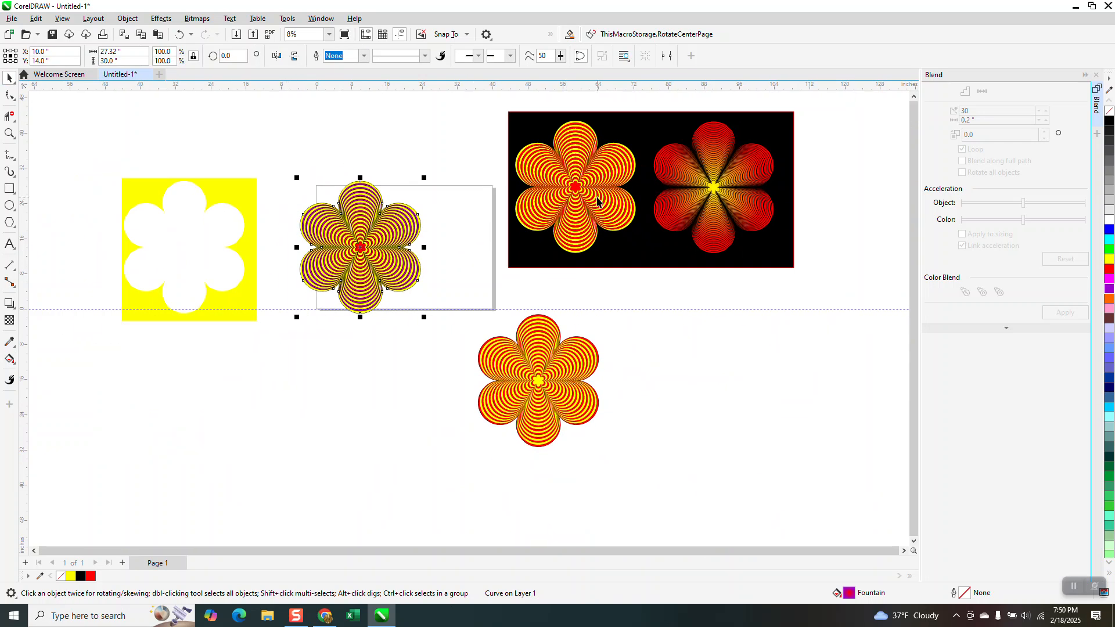
left_click(509, 193)
left_click_drag(509, 189, 342, 193)
Group the yellow bands with their red-to-purple backing and move the flower onto the black background's empty left area, at about X 27.16, Y 26.77 inches
left_click_drag(284, 169, 455, 332)
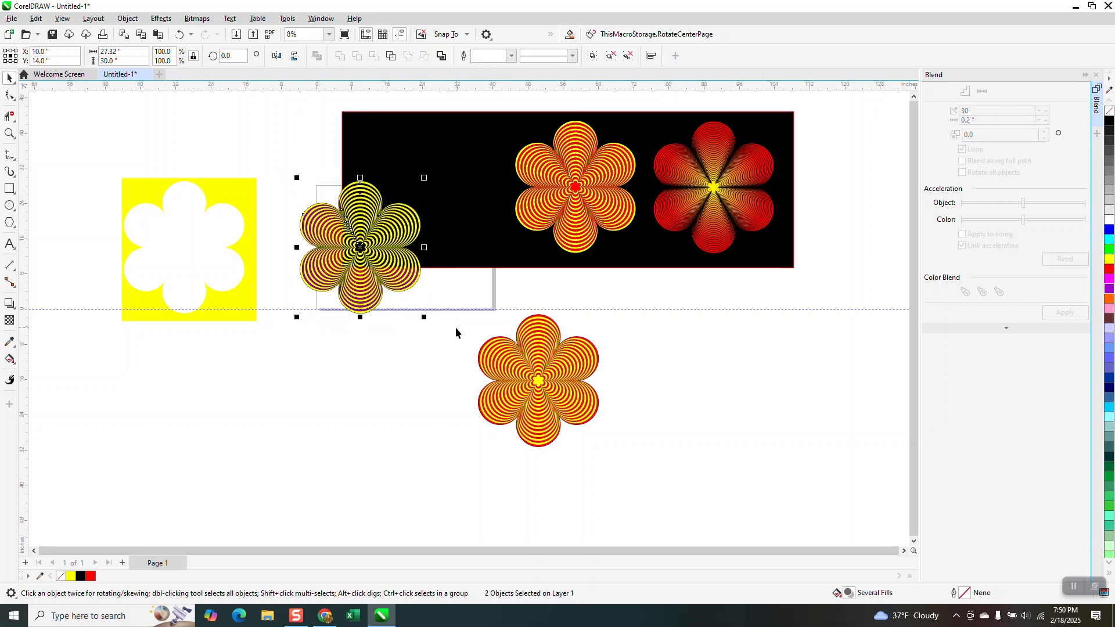
key("ctrl+g")
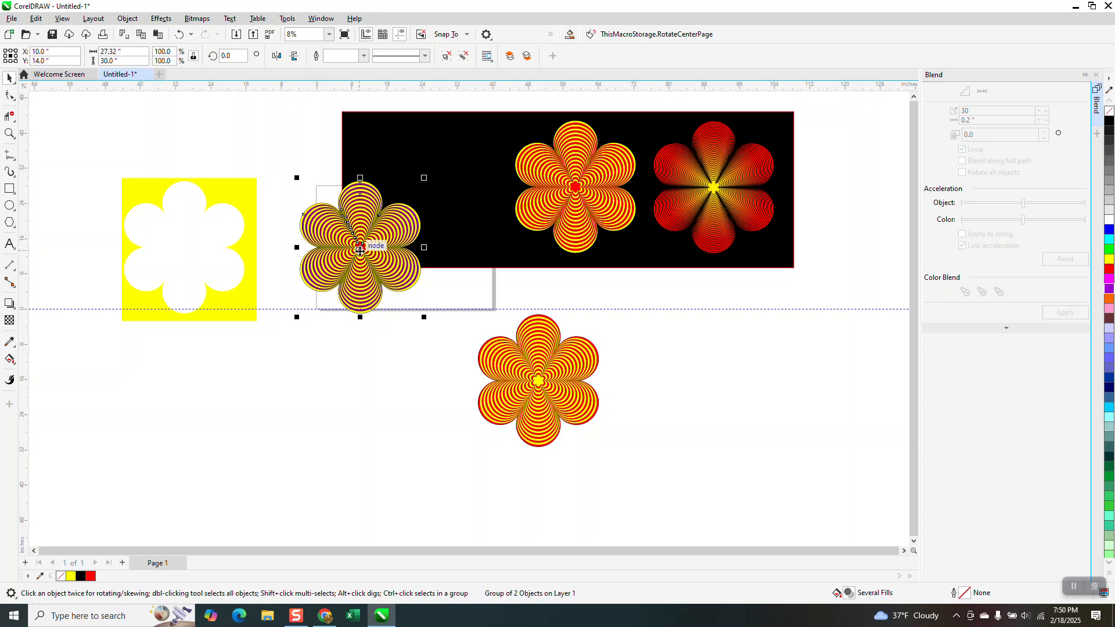
left_click_drag(360, 250, 436, 191)
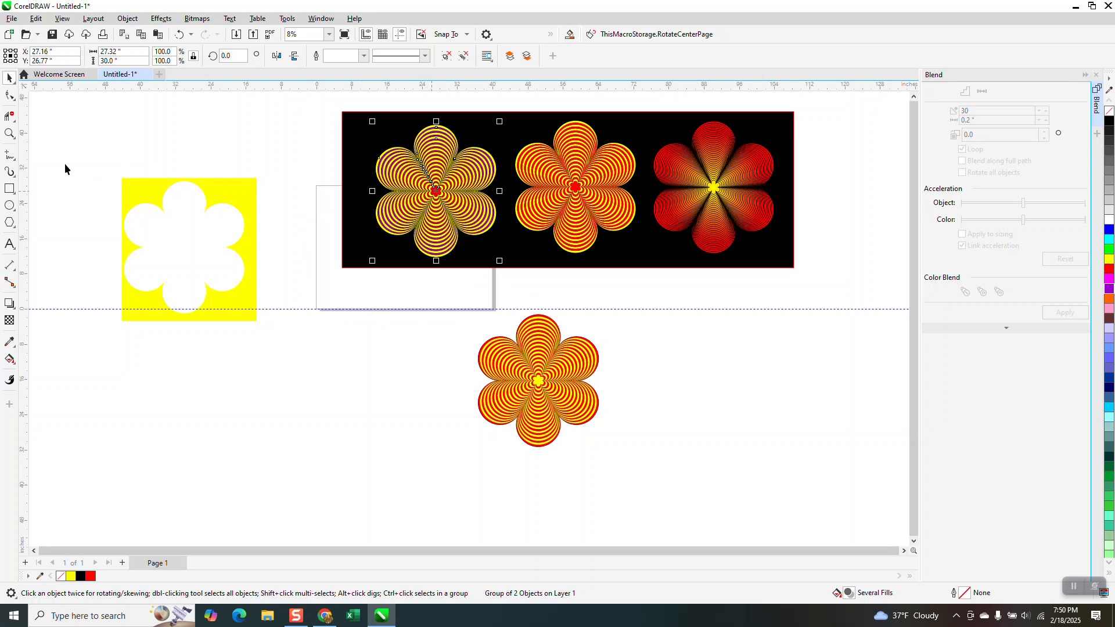
left_click(9, 134)
left_click_drag(353, 115, 794, 277)
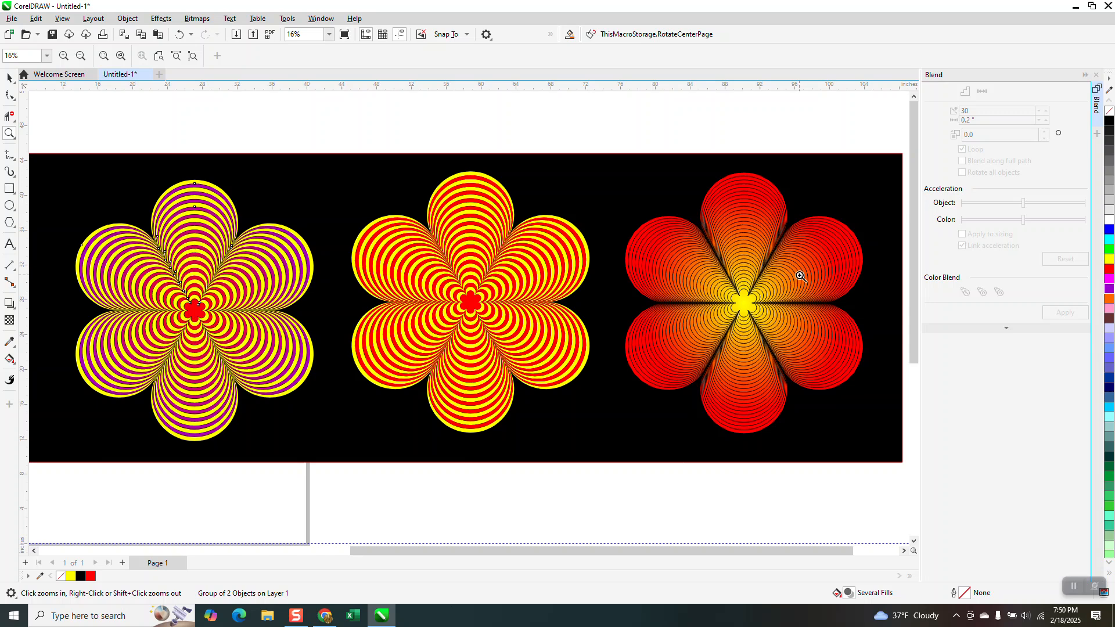